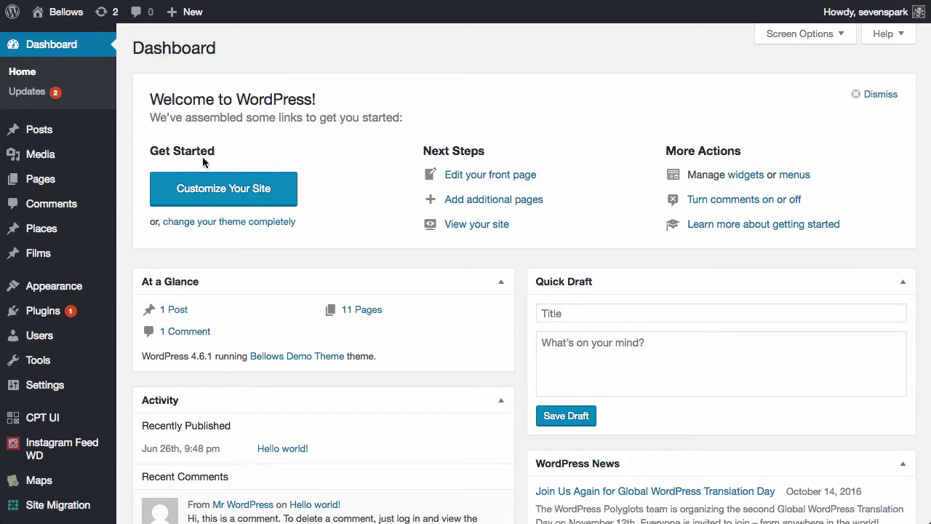
- Generate the main Bellows configuration's integration code for the Free Demo menu
mouse_move(74, 282)
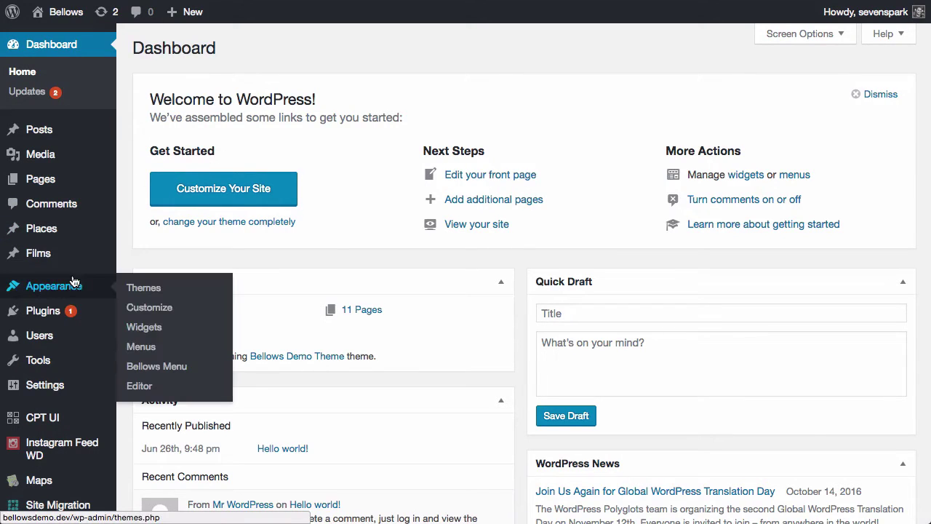
click(139, 346)
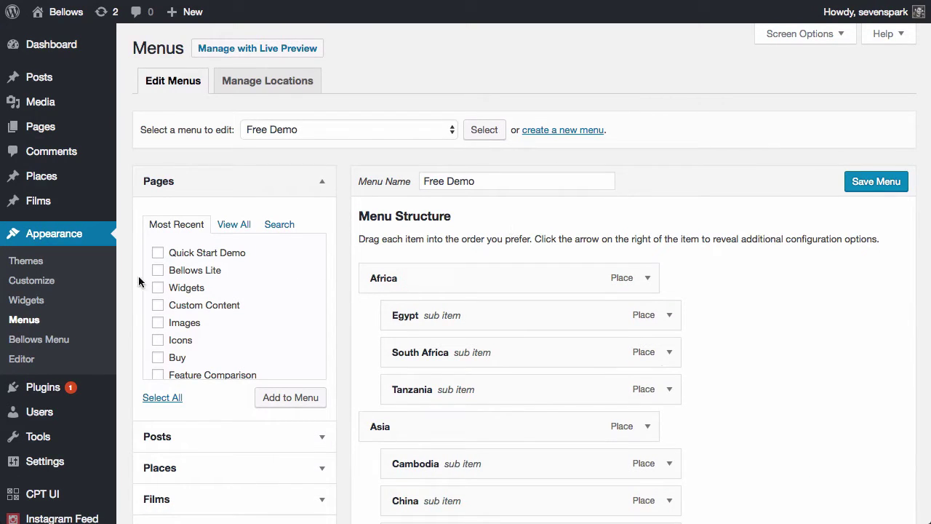
click(39, 338)
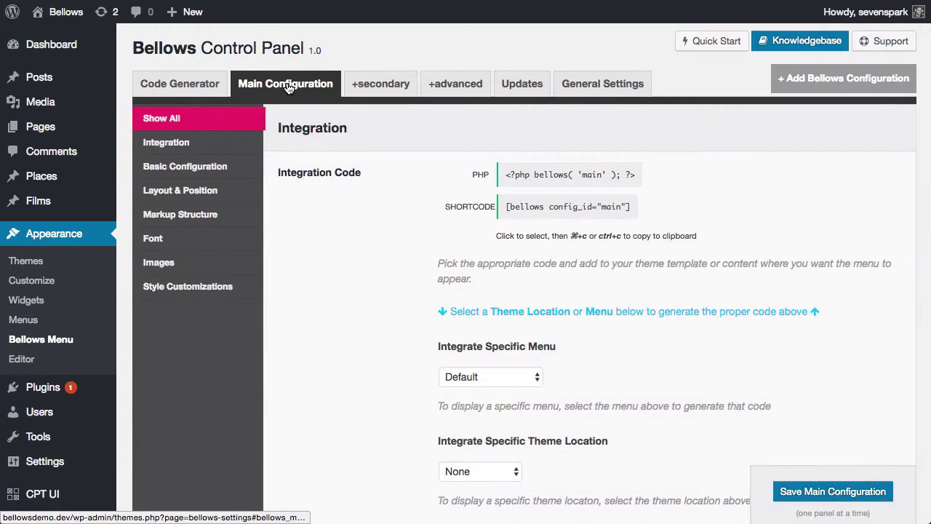
click(208, 147)
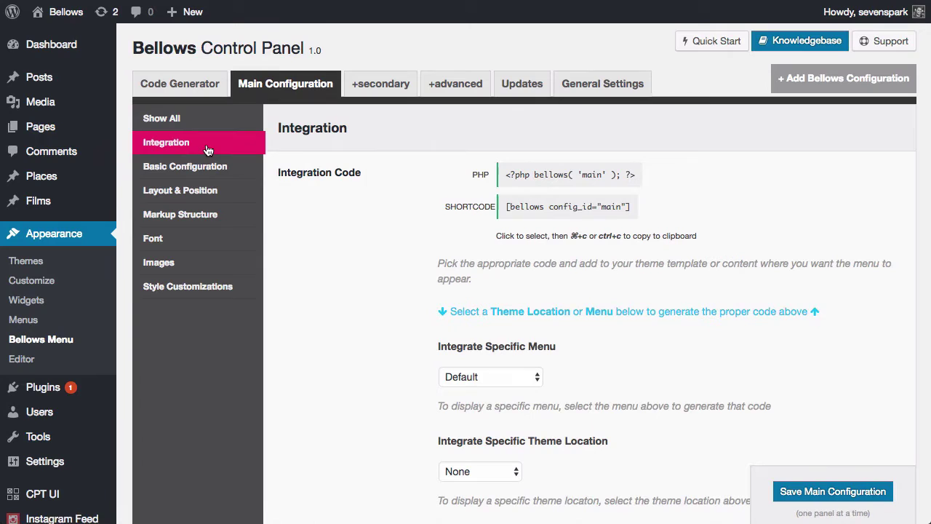
click(527, 378)
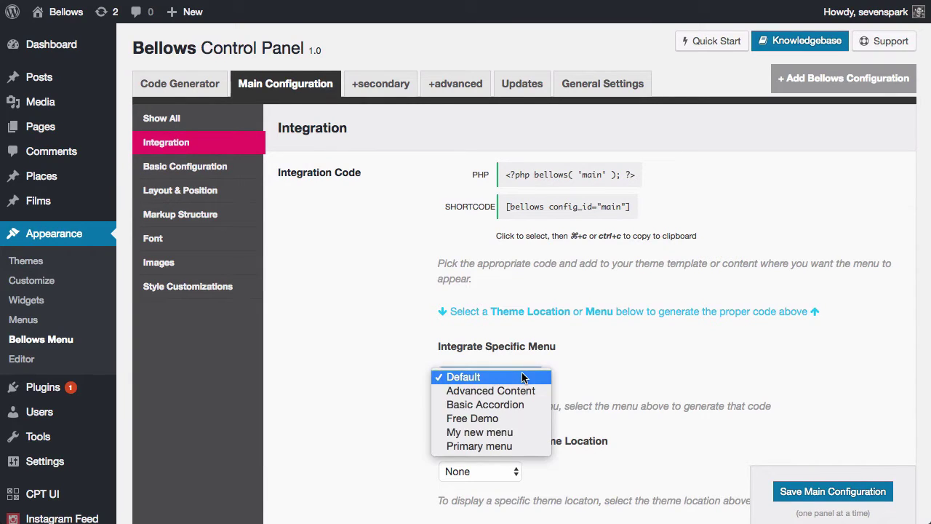
click(492, 419)
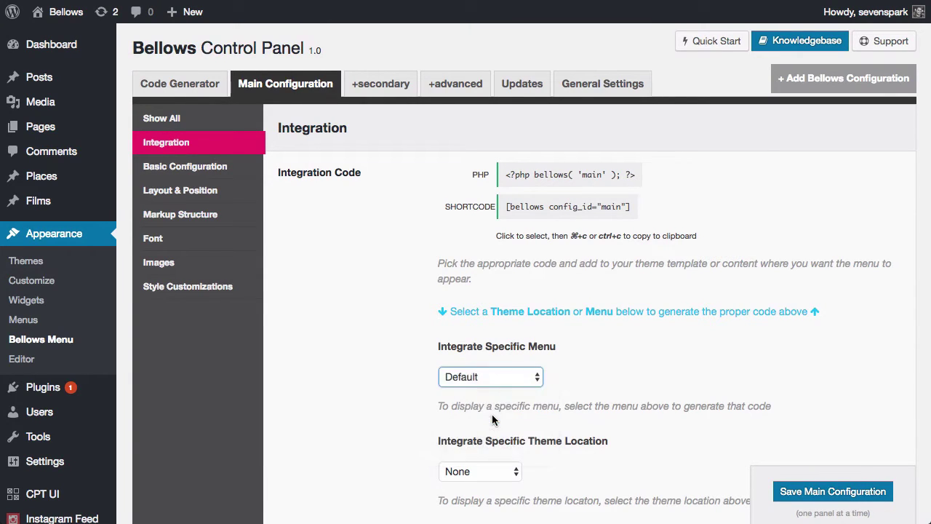
- Copy the generated Bellows shortcode for the Free Demo menu to the clipboard
click(559, 212)
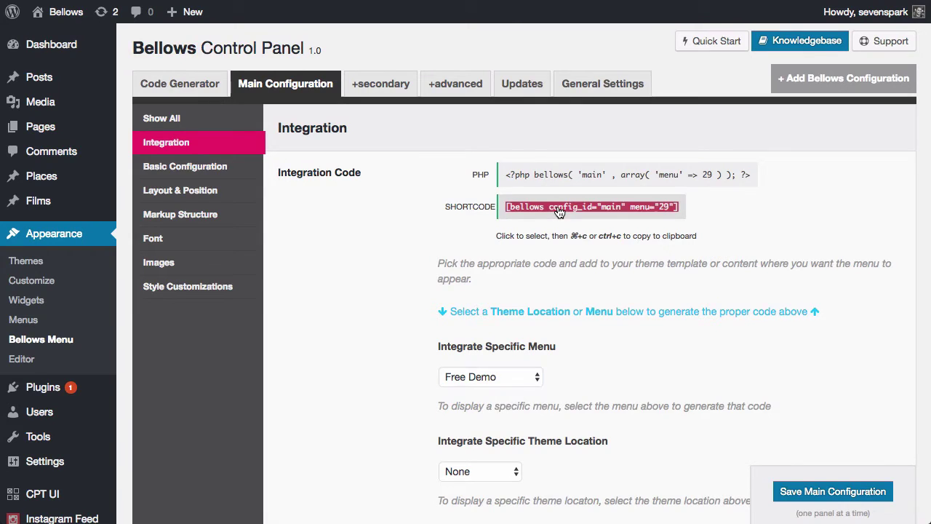
right_click(557, 208)
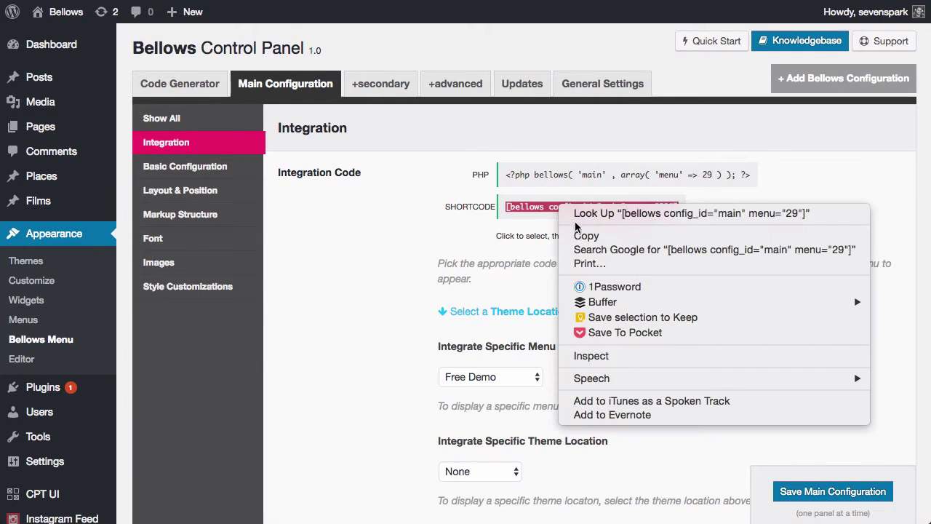
click(586, 230)
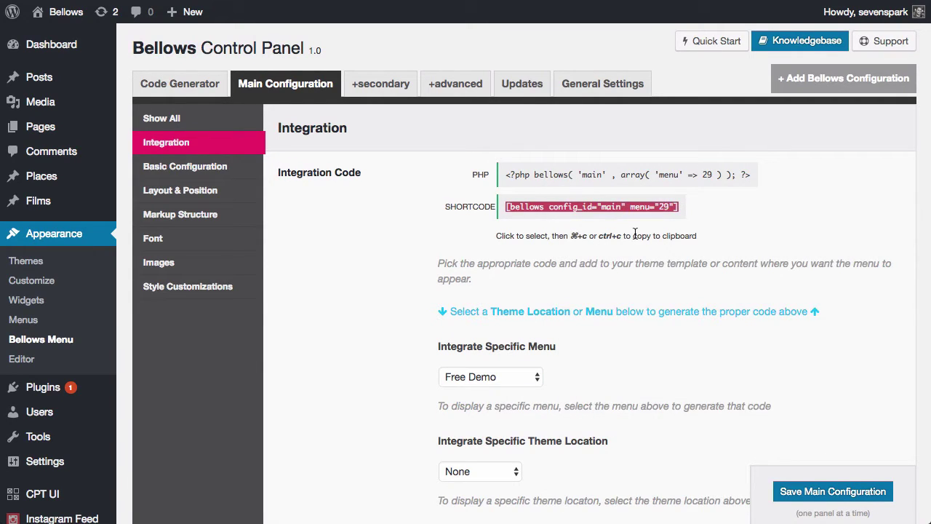
click(439, 251)
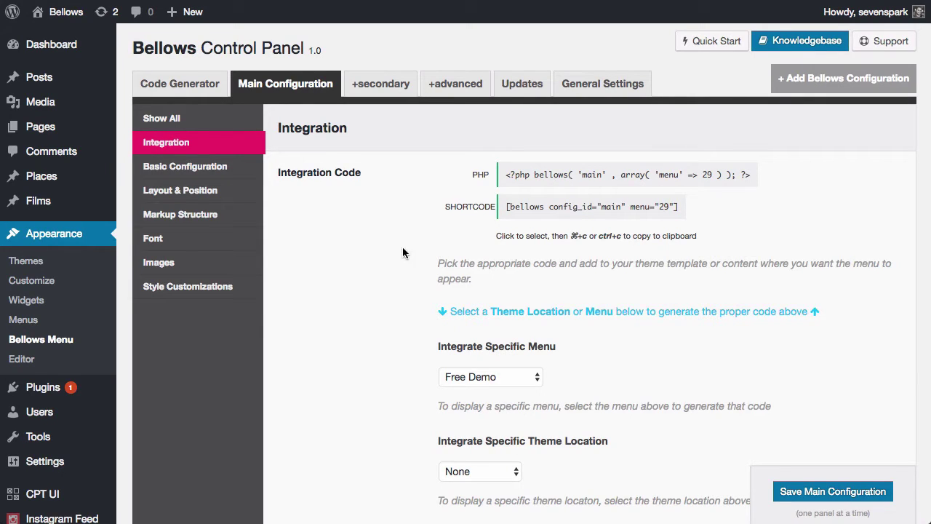
- Add a Bellows Accordion Standard Menu widget to the Primary Sidebar, using the main configuration and Free Demo menu, and save it
click(33, 307)
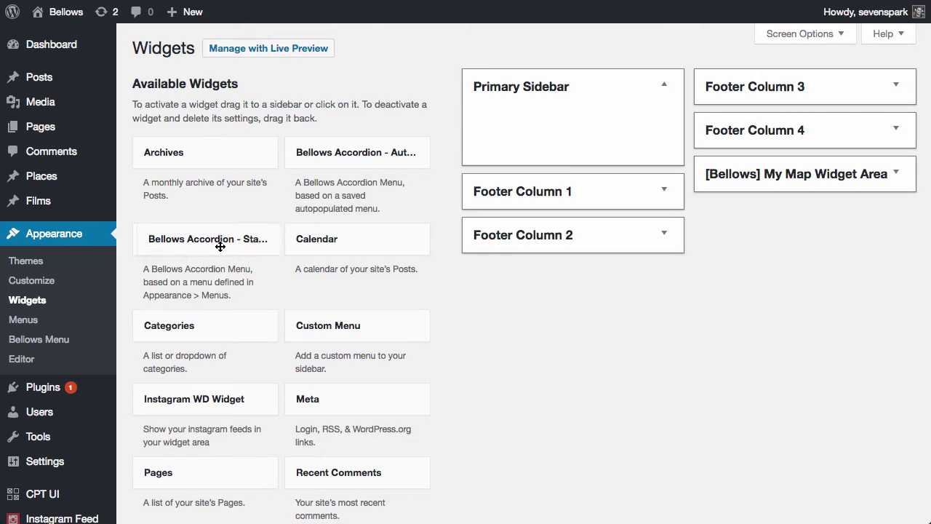
drag(218, 243, 525, 139)
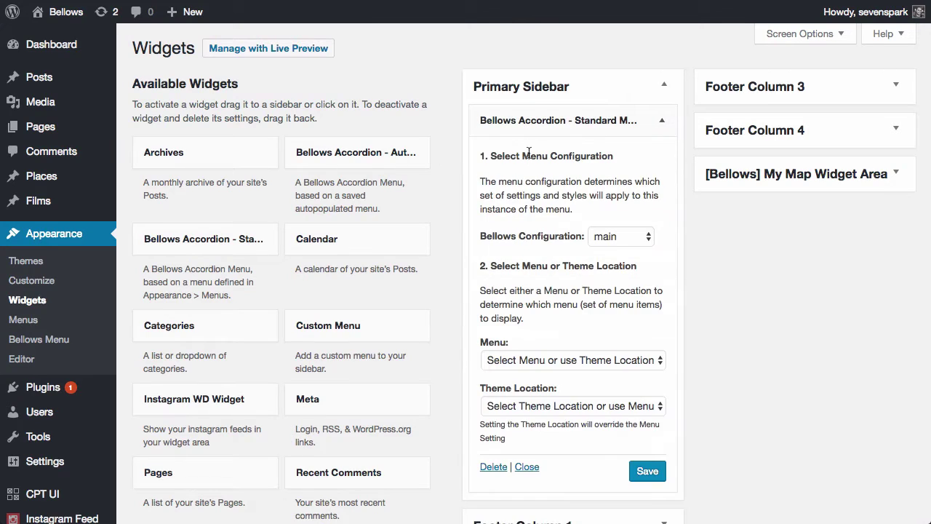
click(611, 237)
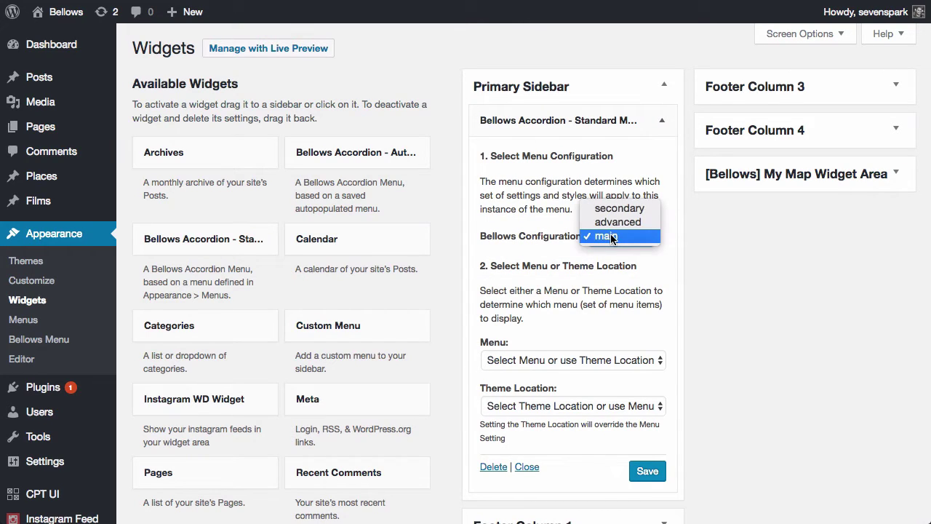
click(610, 237)
click(544, 360)
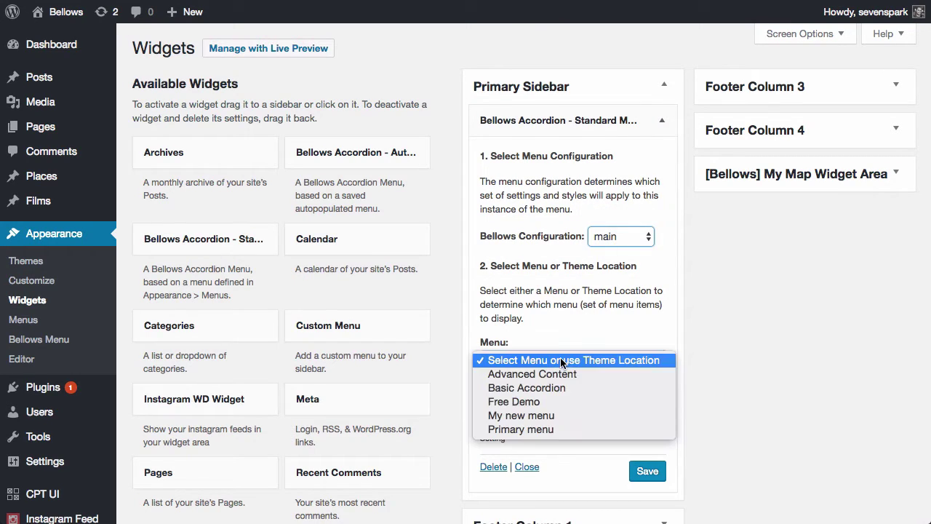
click(693, 444)
key(Down)
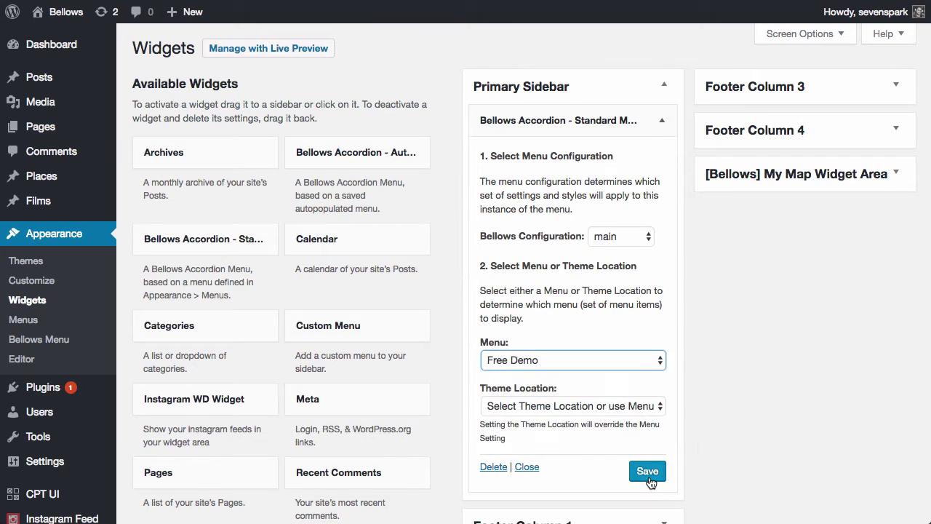
click(648, 472)
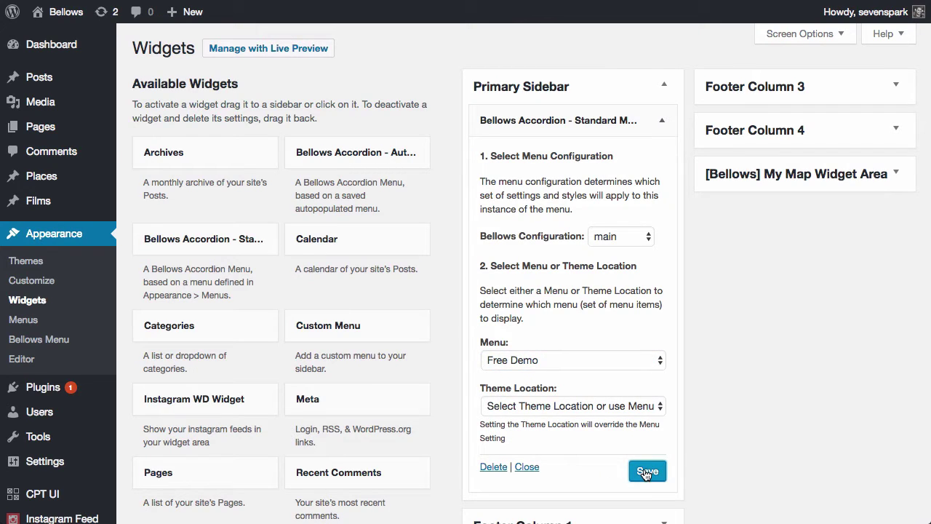
- View the Bellows site's front end and expand the Africa submenu in the sidebar accordion menu to check it
click(66, 11)
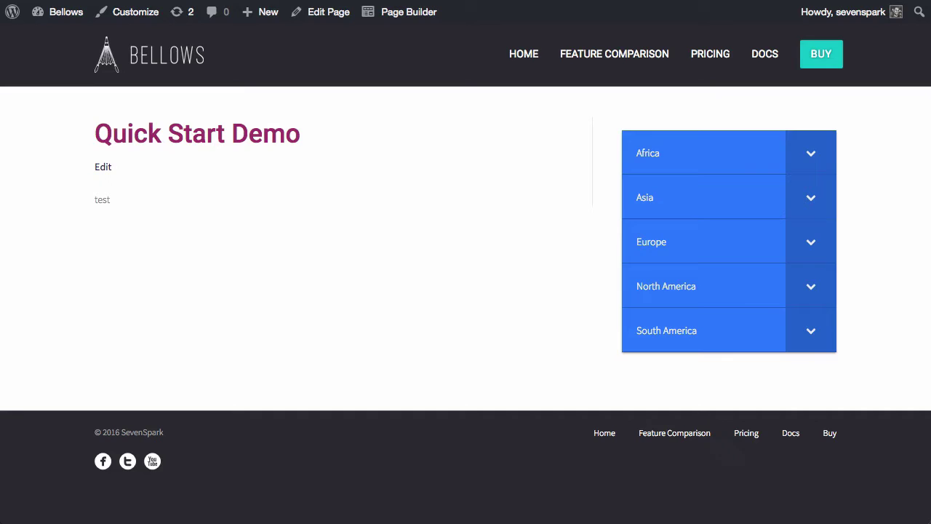
click(810, 153)
click(811, 310)
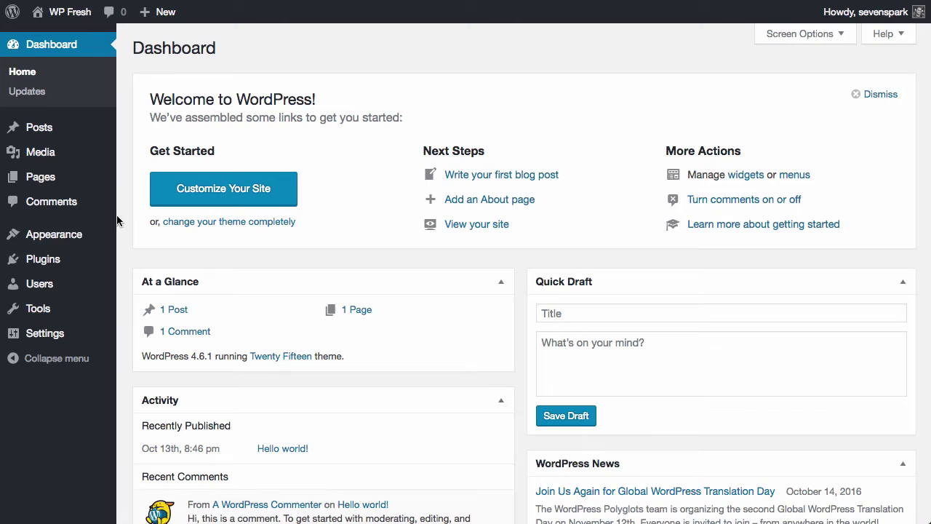
- Search the plugin directory on the WP Fresh site for "Bellows" and install and activate Bellows Accordion Menu
mouse_move(44, 259)
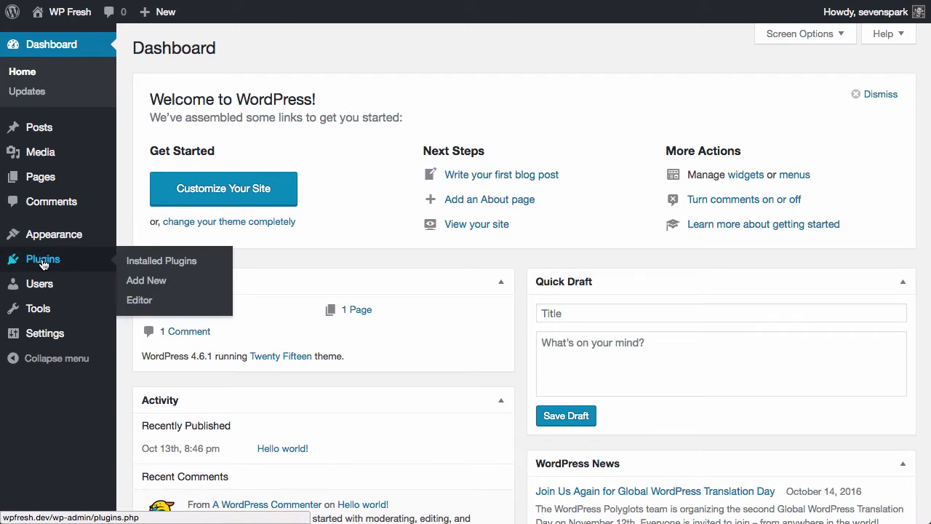
click(173, 282)
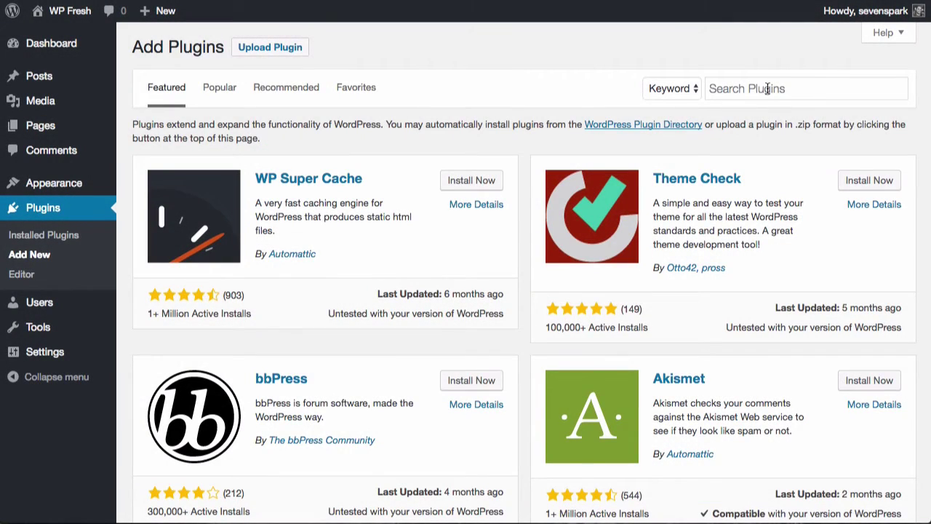
click(768, 88)
text(Bellows)
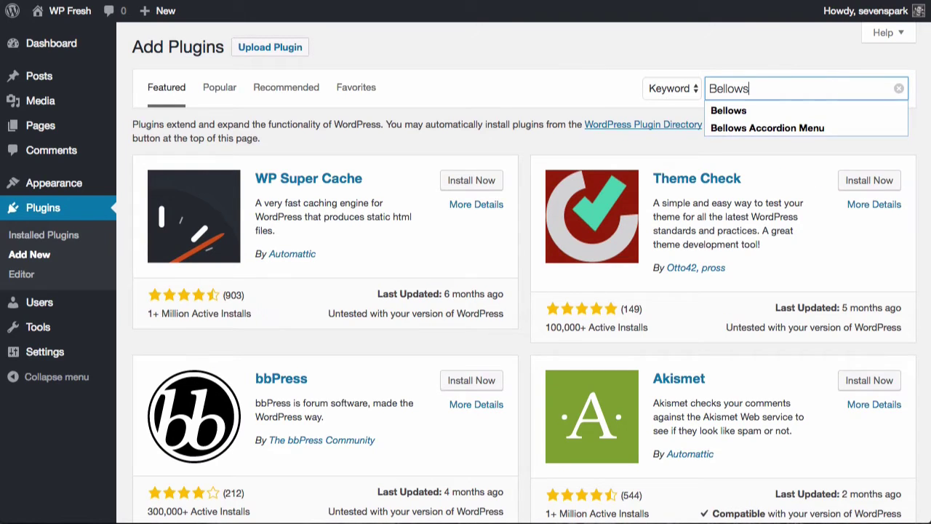
key(Return)
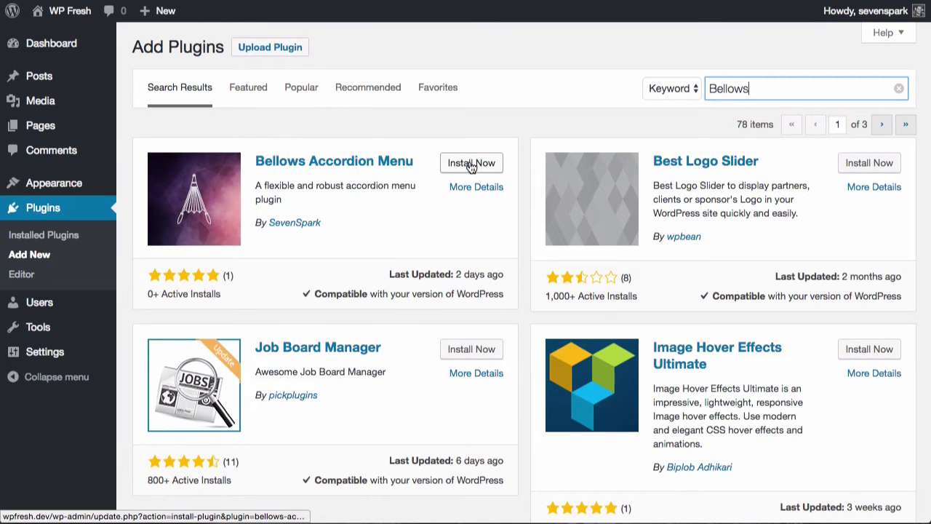
click(473, 163)
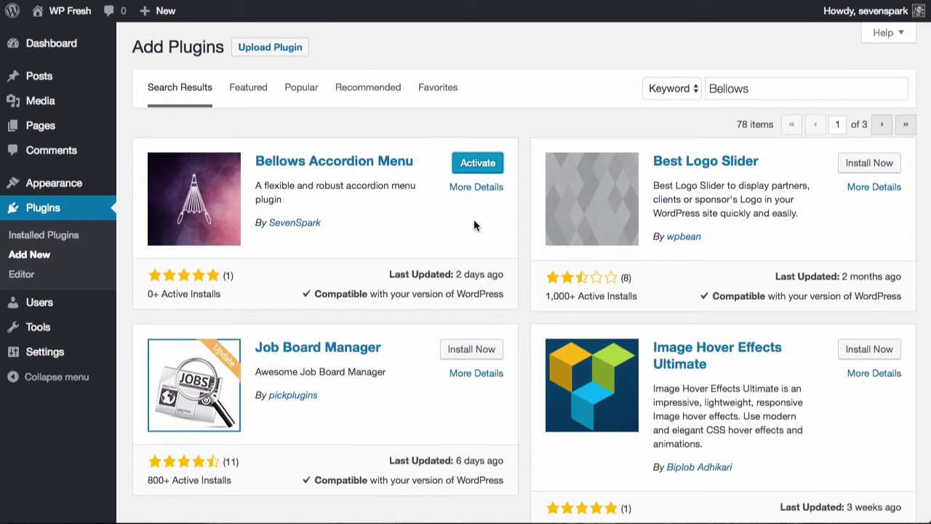
click(483, 166)
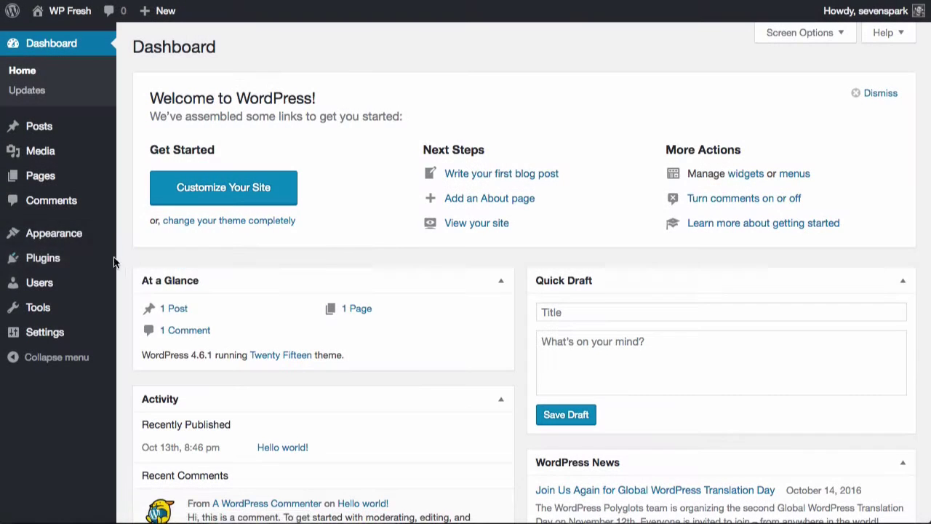
- Download bellows-pro-1.0.zip from the purchase receipt email and choose it as the plugin file to upload
mouse_move(56, 259)
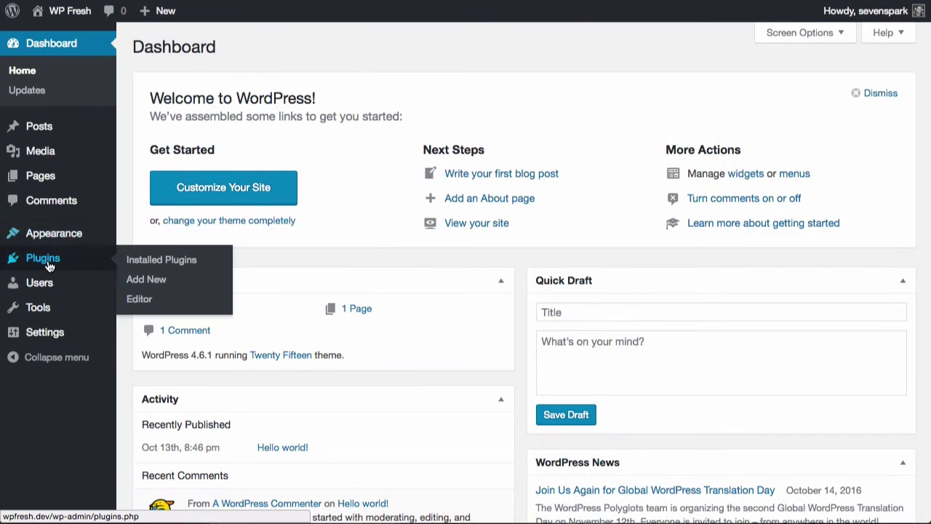
click(173, 285)
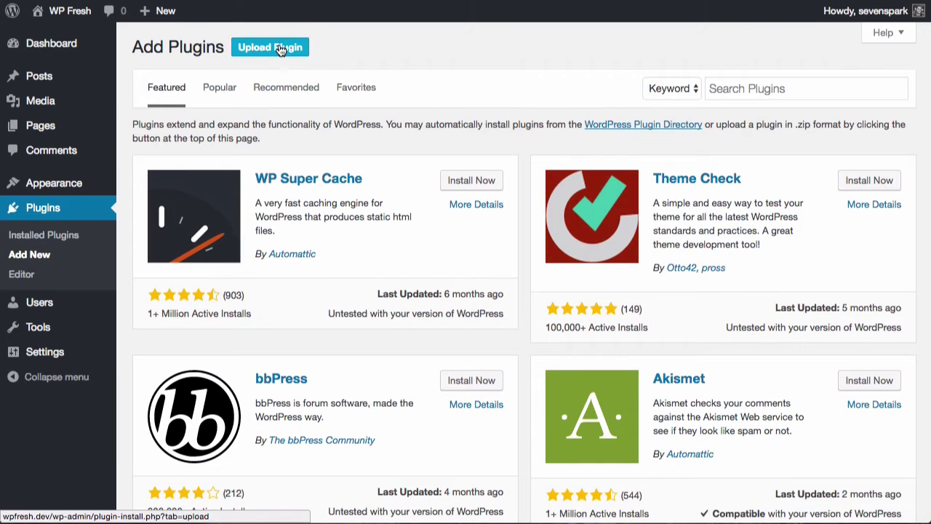
click(280, 48)
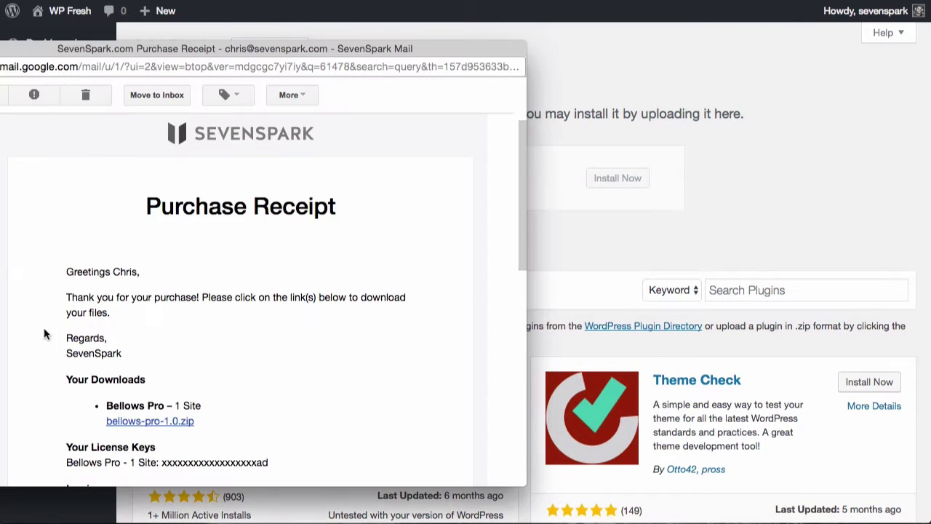
click(163, 424)
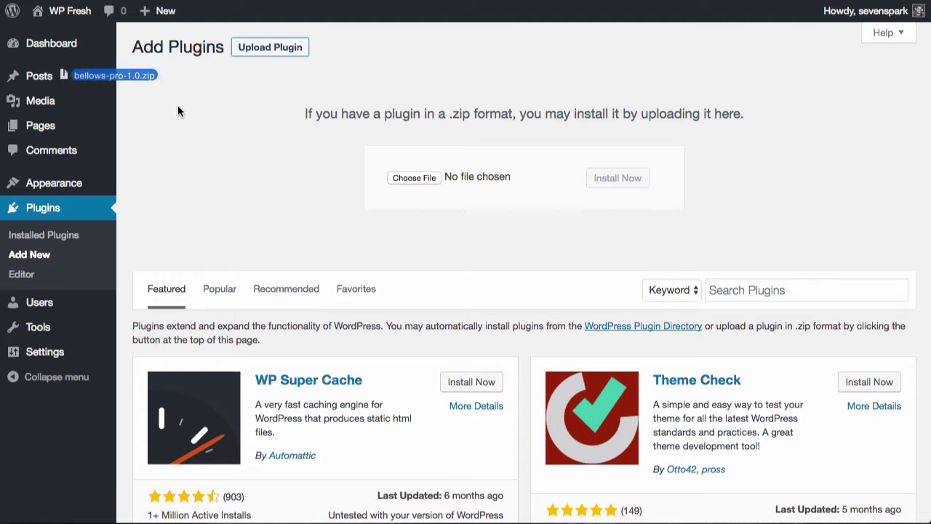
drag(176, 108, 406, 179)
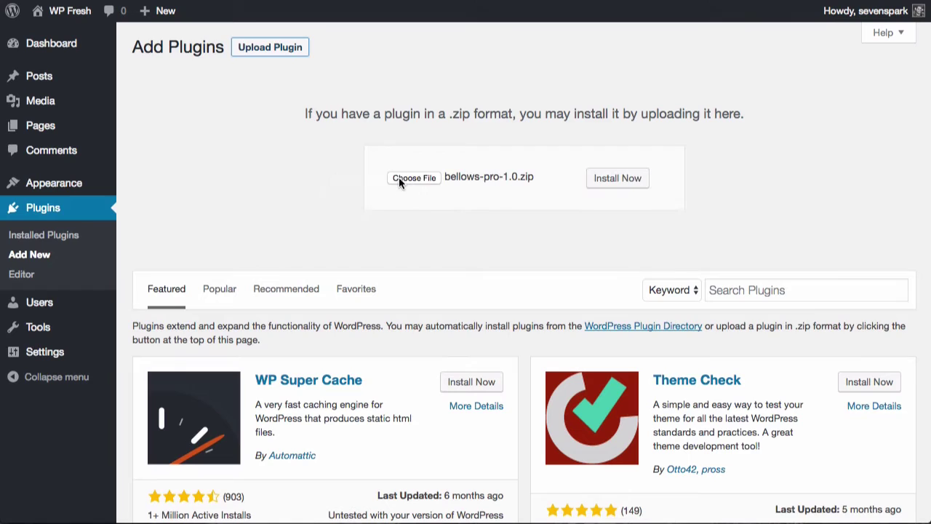
- Install the Bellows Pro plugin from the chosen zip file and activate it
click(621, 183)
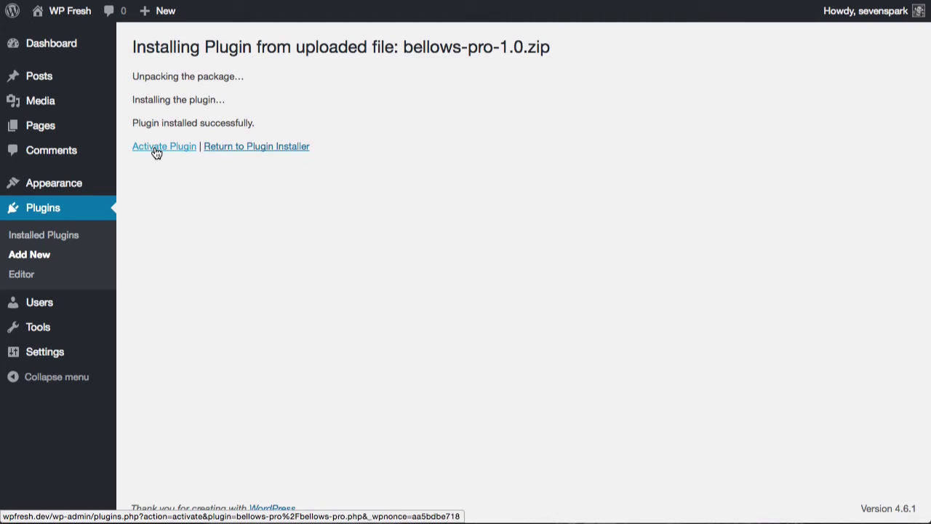
click(155, 149)
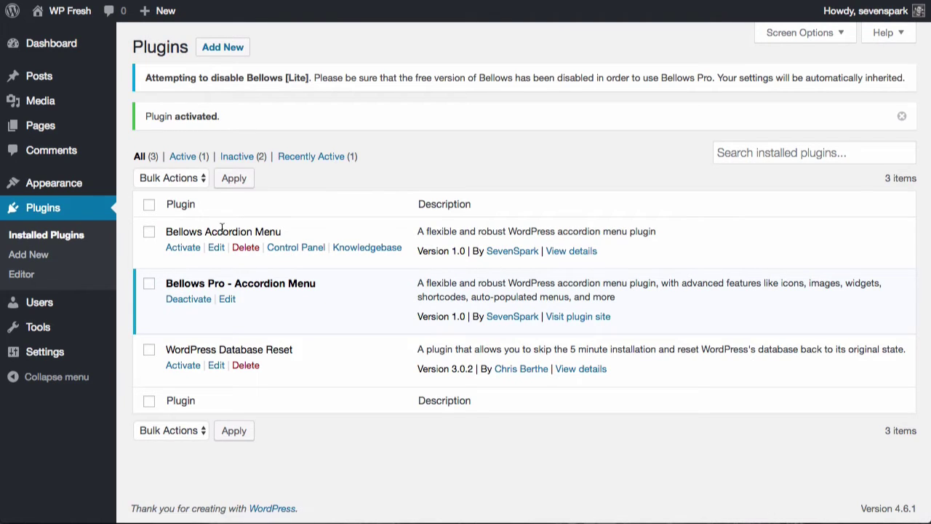
drag(173, 232, 288, 230)
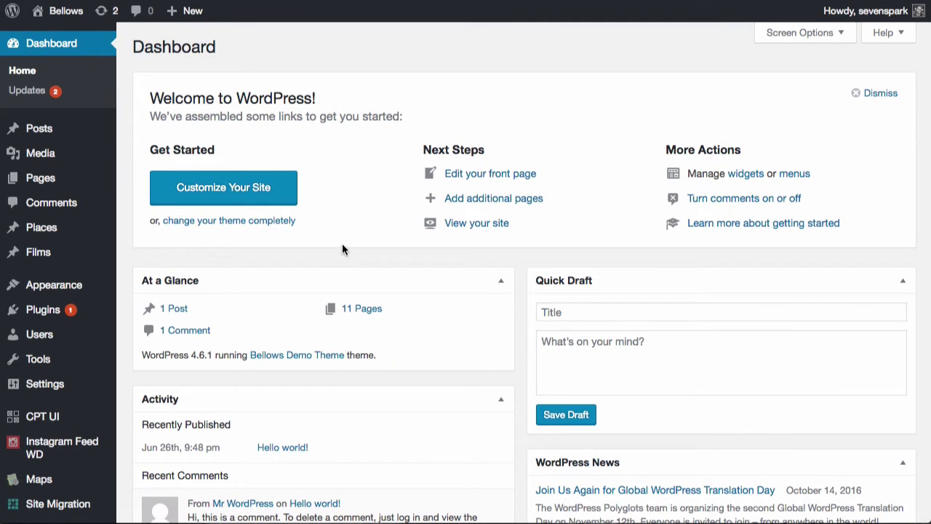
- Create a new navigation menu named "My Special Menu"
mouse_move(72, 287)
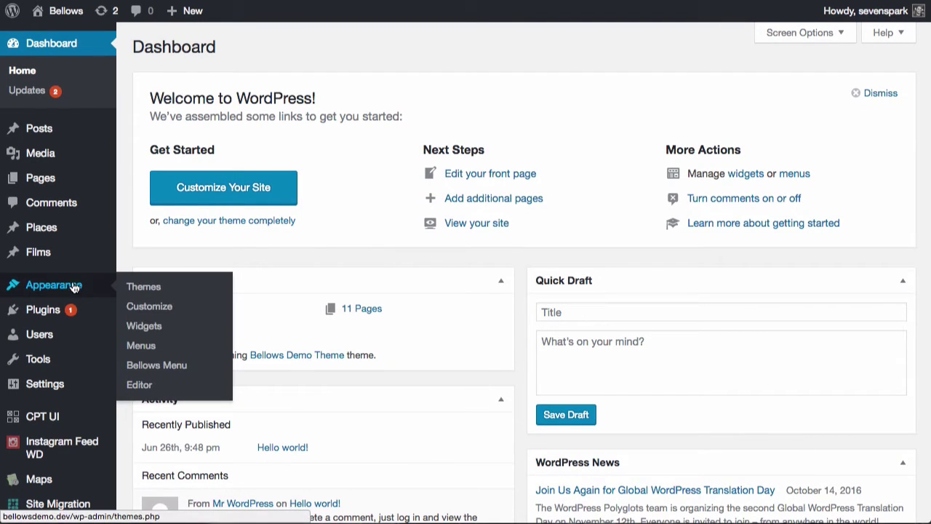
click(142, 347)
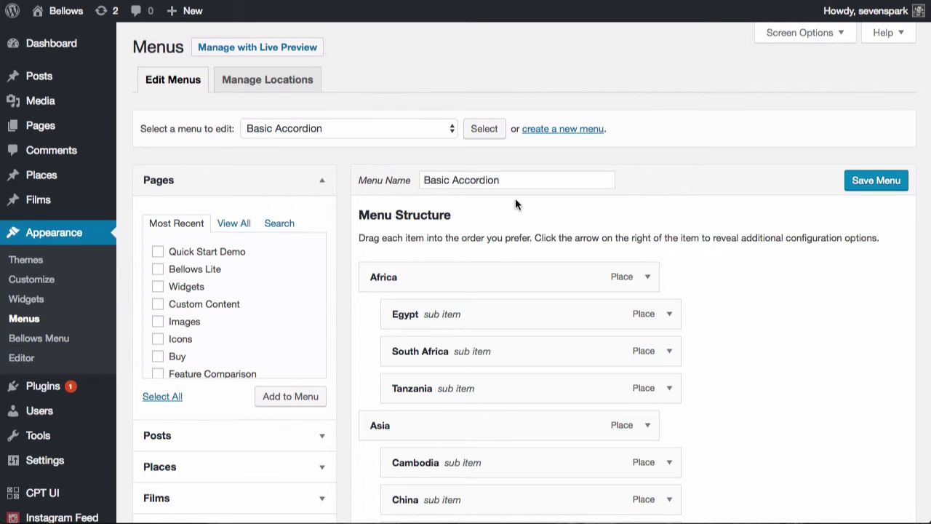
click(539, 131)
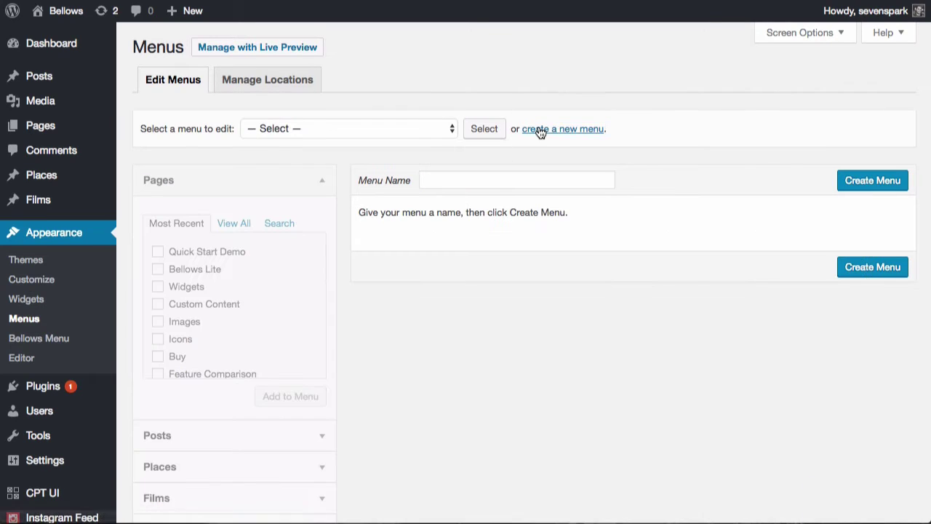
click(457, 173)
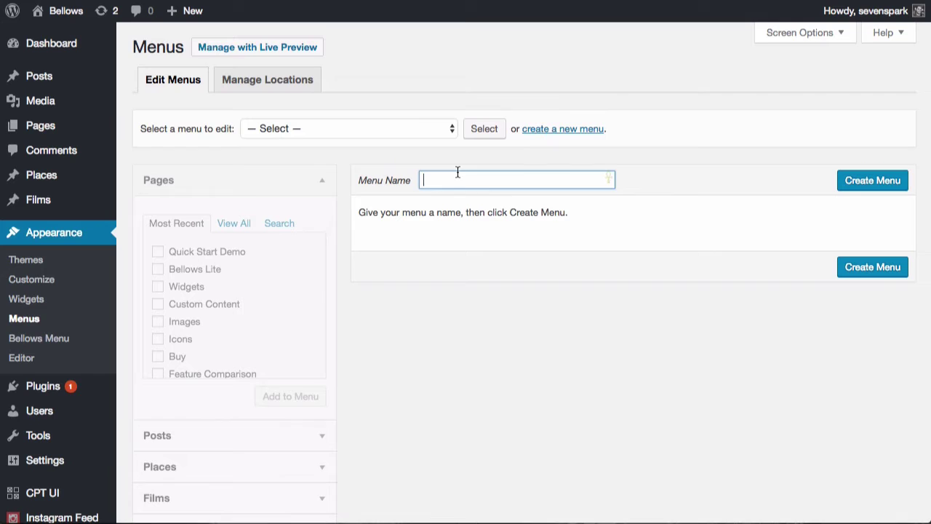
text(My )
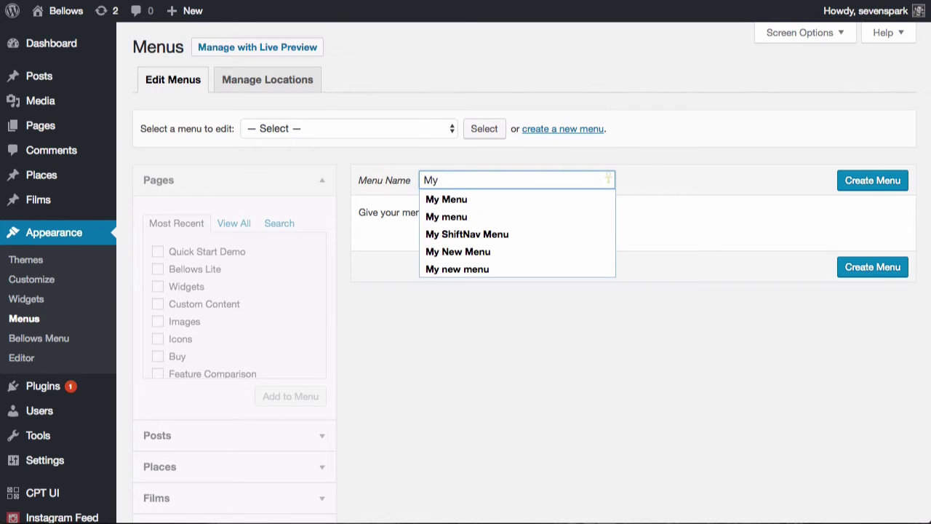
text(Special Menu)
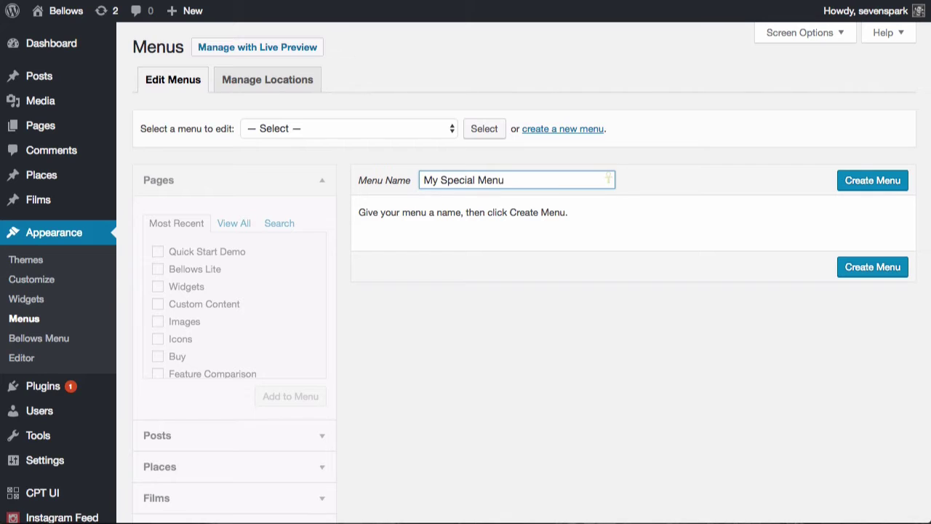
key(Return)
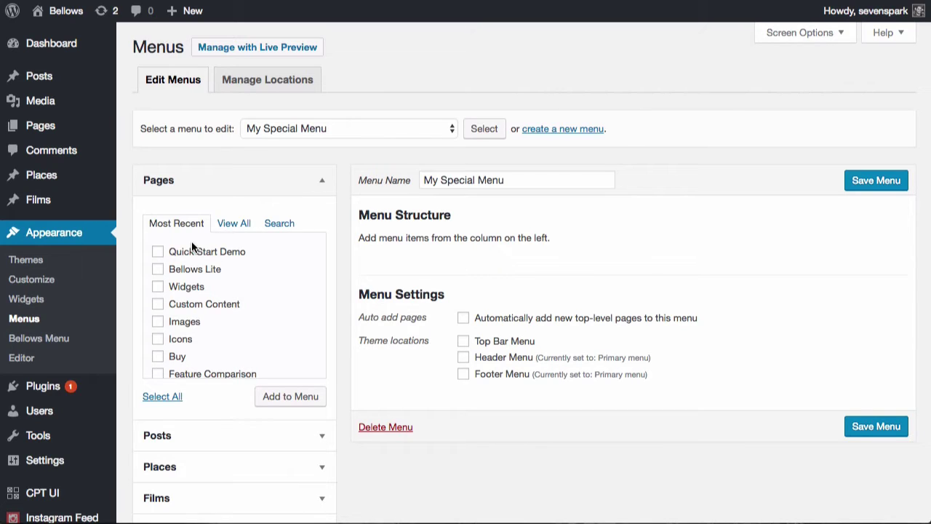
- Add all items from the full list of Places to My Special Menu
scroll(239, 393, down, 3)
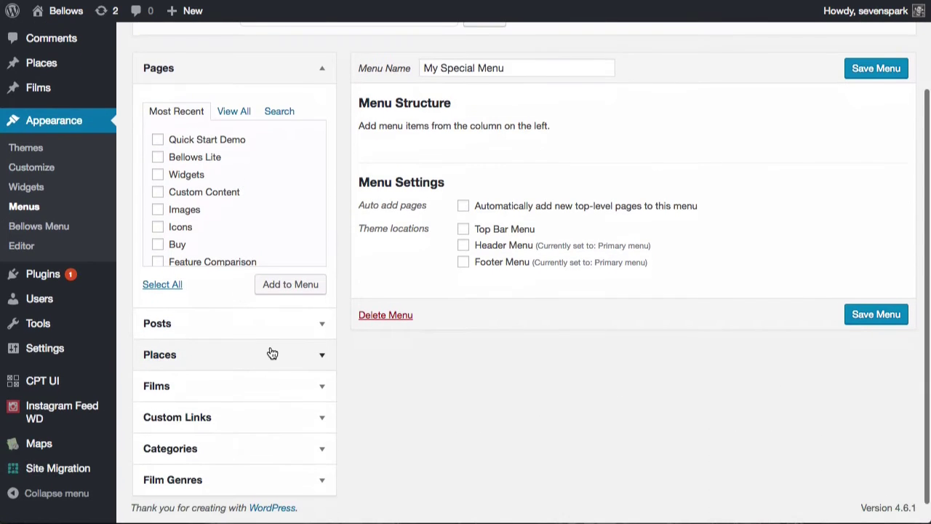
click(270, 354)
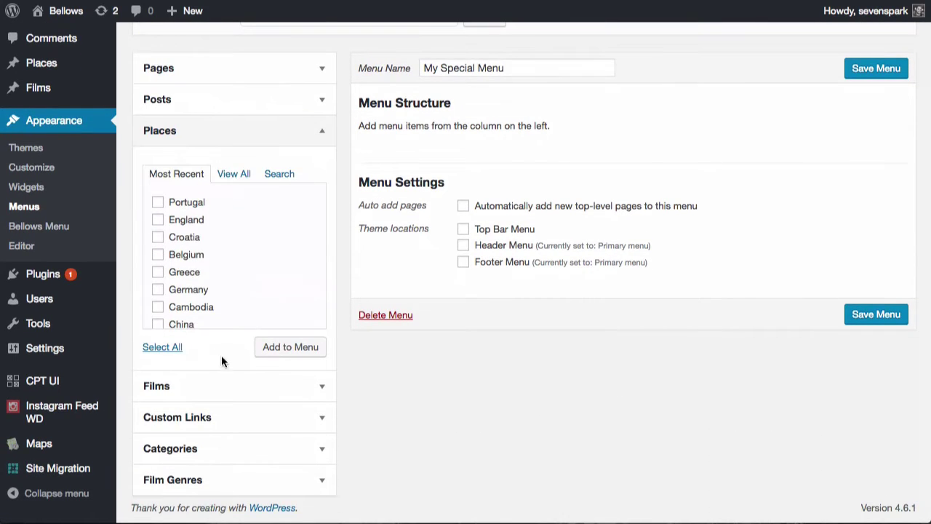
click(231, 177)
scroll(198, 235, down, 2)
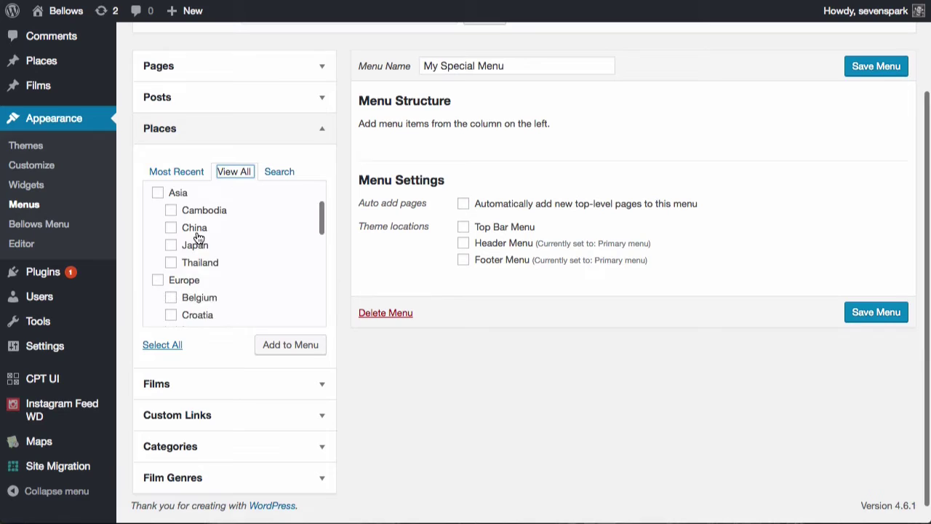
scroll(197, 238, down, 6)
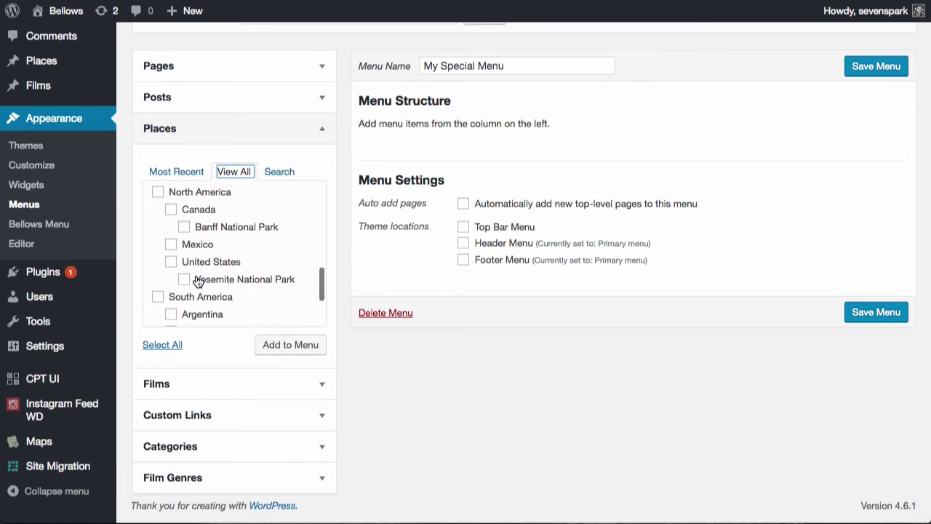
click(169, 345)
click(280, 344)
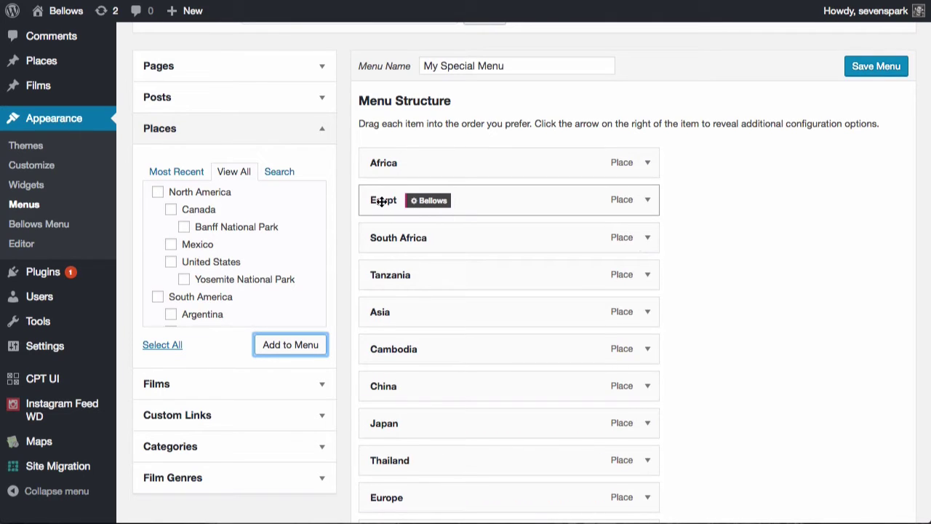
- Nest Egypt, South Africa and Tanzania as sub items under Africa
drag(384, 198, 413, 200)
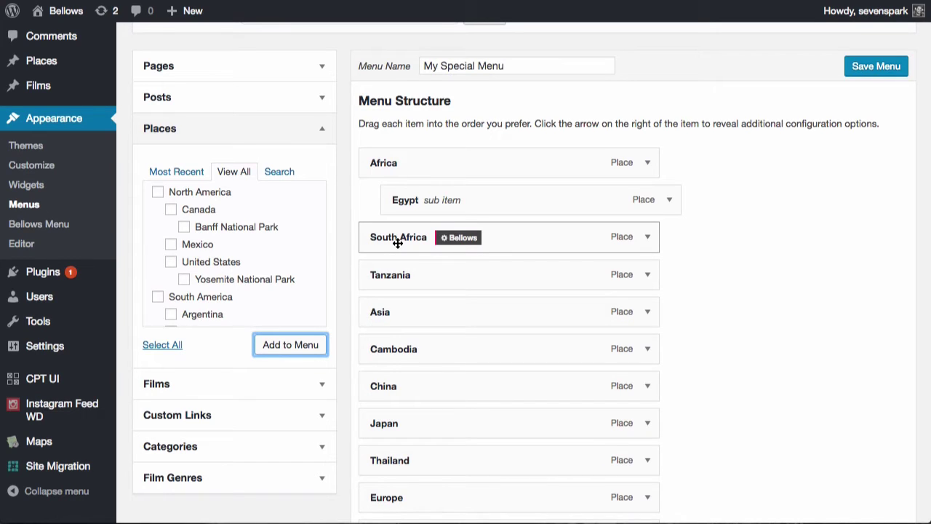
drag(398, 243, 415, 240)
drag(382, 271, 411, 269)
- Nest Cambodia, China, Japan and Thailand as sub items under Asia
drag(385, 348, 409, 348)
drag(383, 386, 406, 385)
drag(384, 423, 416, 426)
scroll(407, 364, down, 2)
drag(382, 348, 415, 347)
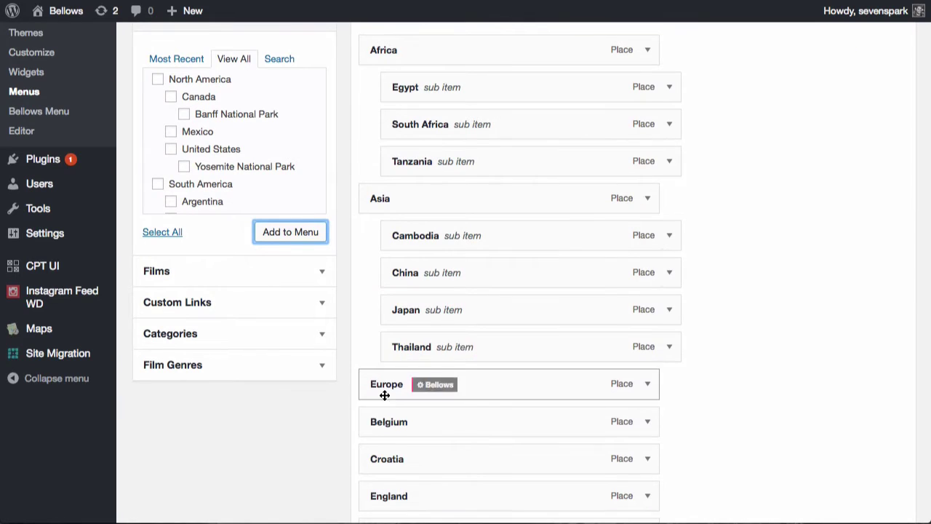
- Nest Belgium, Croatia, England, France, Germany, Greece, Italy, Portugal and Spain as sub items under Europe
drag(384, 423, 407, 423)
scroll(384, 378, down, 2)
drag(384, 316, 408, 316)
drag(375, 354, 400, 354)
drag(384, 391, 407, 391)
drag(384, 428, 407, 428)
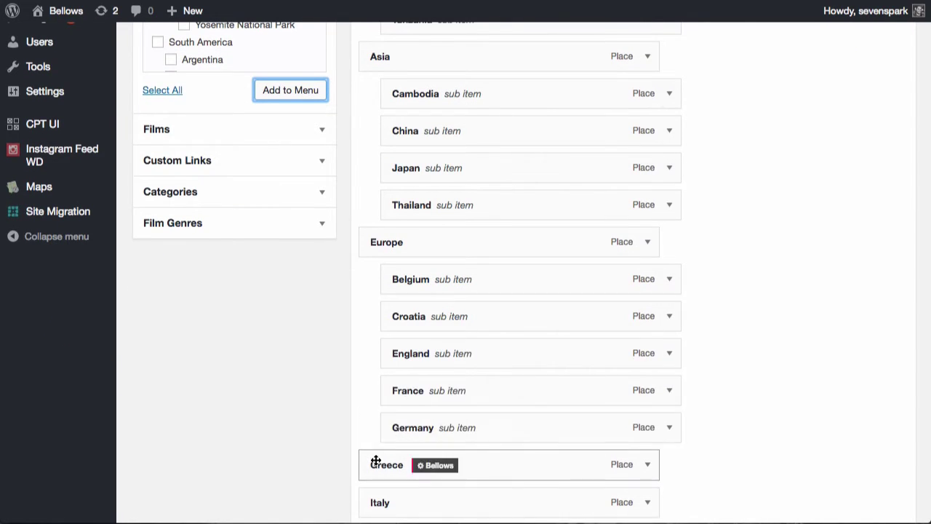
drag(375, 460, 400, 460)
scroll(386, 350, down, 2)
drag(385, 351, 408, 351)
drag(378, 389, 401, 389)
drag(376, 422, 399, 422)
- Nest Canada, Mexico and United States under North America, with Banff National Park under Canada and Yosemite National Park under United States
scroll(385, 379, down, 2)
drag(383, 369, 405, 372)
drag(378, 404, 421, 404)
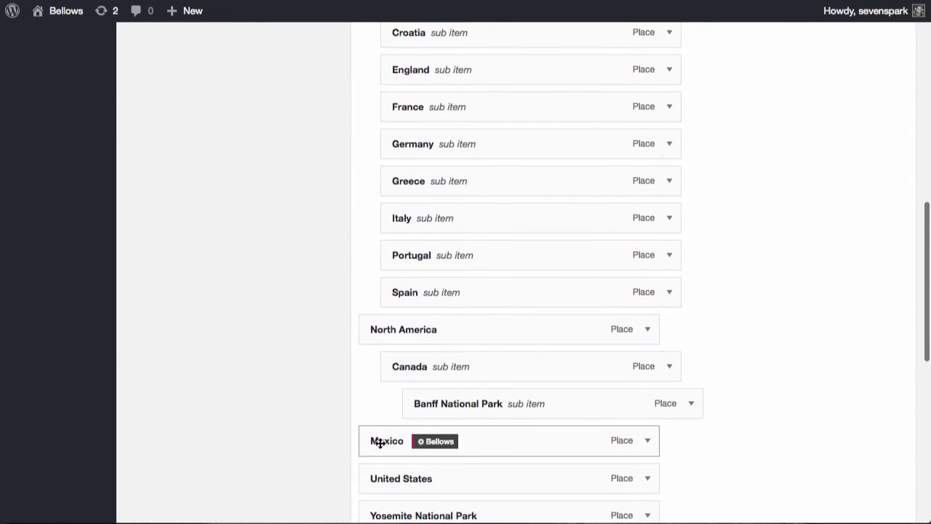
drag(381, 441, 404, 441)
scroll(393, 407, down, 2)
drag(399, 371, 403, 371)
drag(377, 407, 422, 407)
- Nest Argentina, Brazil, Chile, Colombia, Peru and Venezuela as sub items under South America
scroll(386, 378, down, 2)
drag(378, 322, 401, 322)
drag(379, 359, 399, 357)
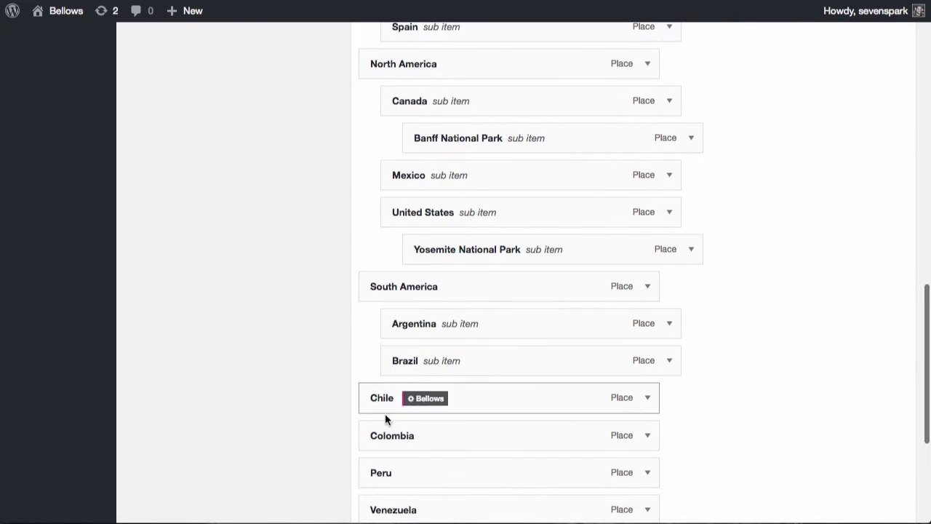
scroll(385, 413, down, 2)
drag(393, 286, 416, 285)
drag(378, 328, 401, 328)
mouse_move(376, 361)
mouse_down()
mouse_move(366, 357)
mouse_move(389, 357)
mouse_up()
drag(378, 402, 402, 402)
scroll(314, 208, down, 2)
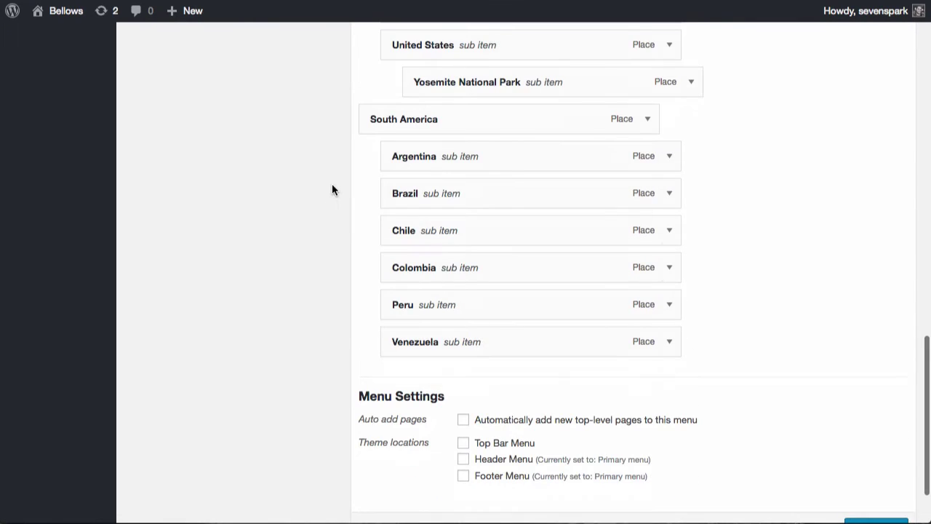
- View the general Bellows settings of the South America menu item and close them without changes
mouse_move(408, 124)
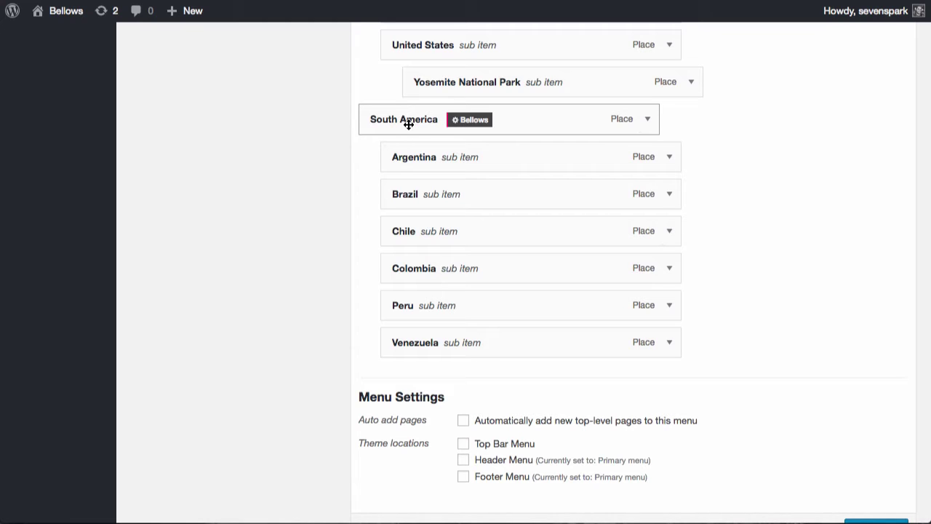
click(472, 123)
scroll(359, 312, down, 2)
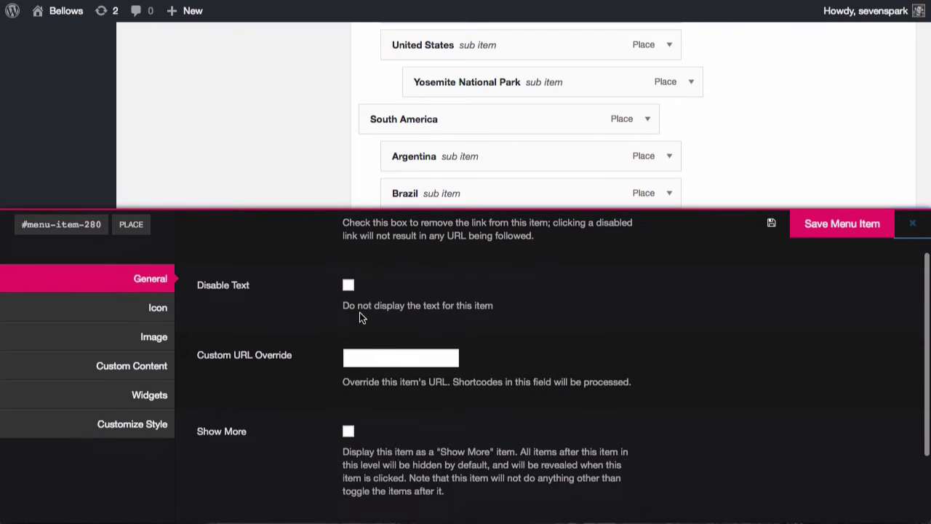
scroll(164, 318, up, 5)
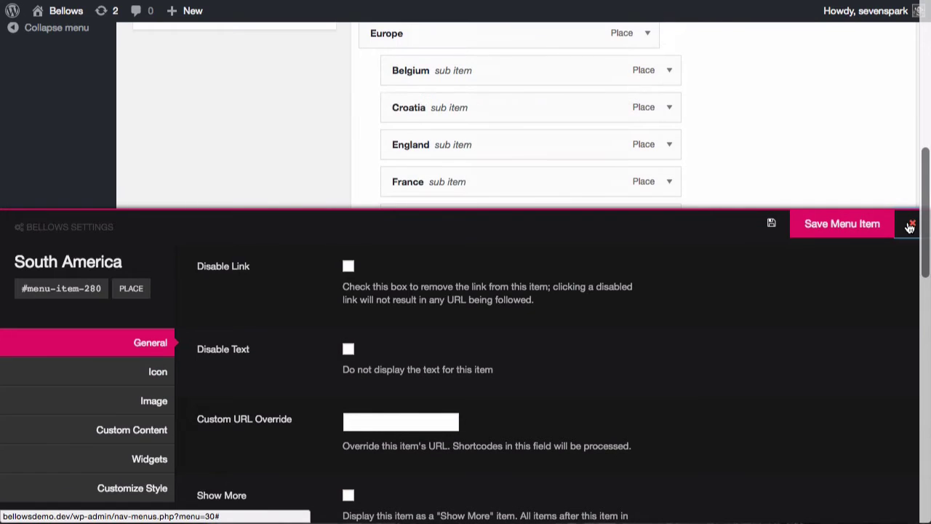
click(911, 223)
- Save My Special Menu and open the Bellows Control Panel
scroll(821, 275, down, 8)
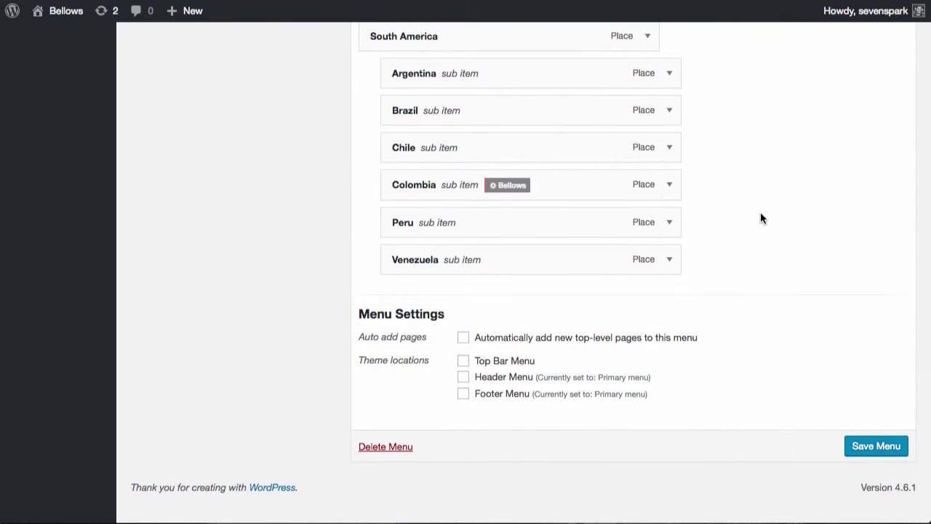
click(871, 452)
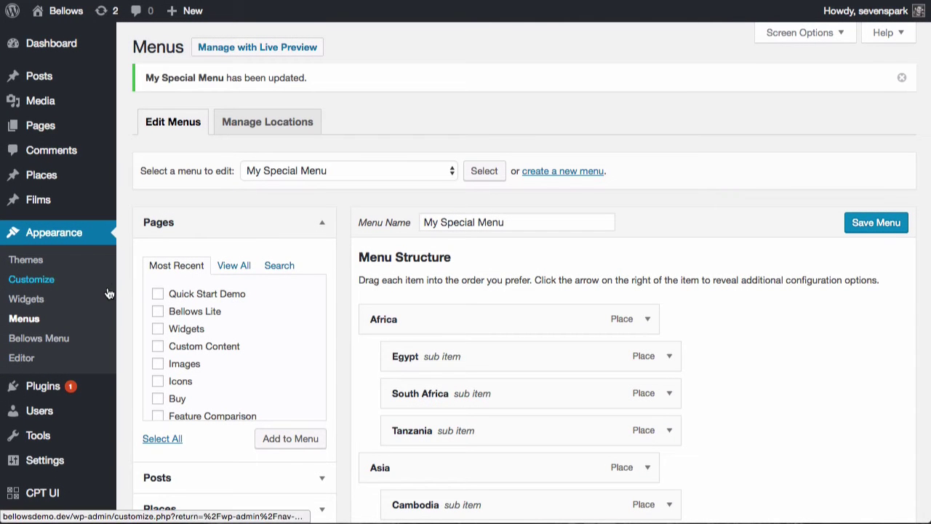
click(40, 337)
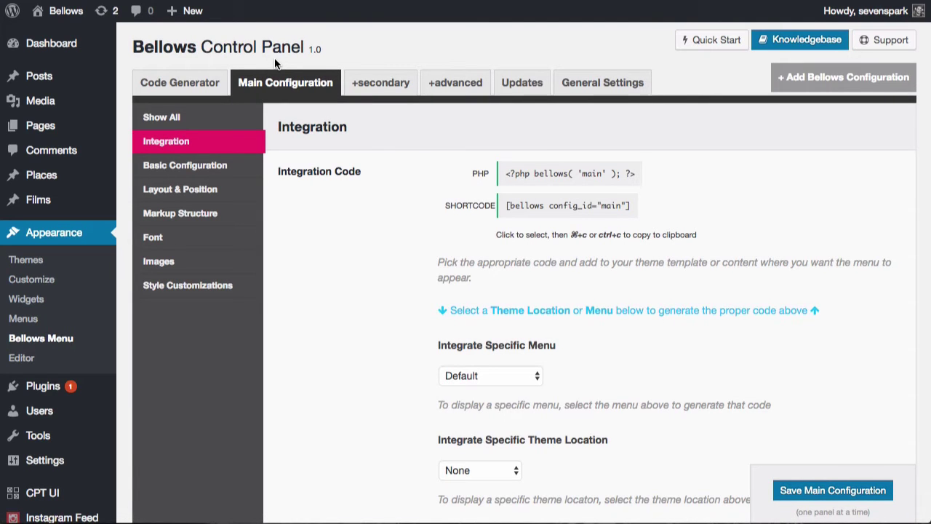
- In the main configuration's basic settings, set Accordion Folding to Multiple and enable Expand Current Submenu
click(187, 120)
click(208, 165)
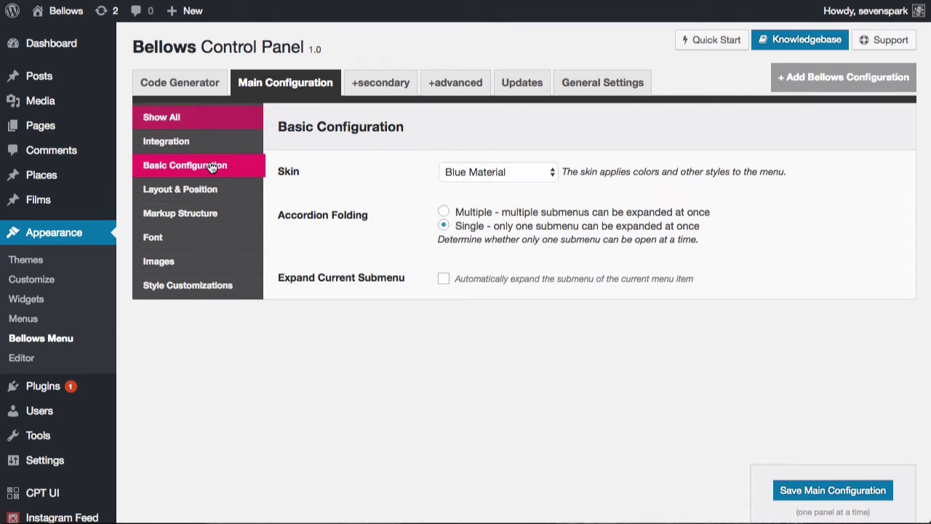
click(465, 172)
click(361, 170)
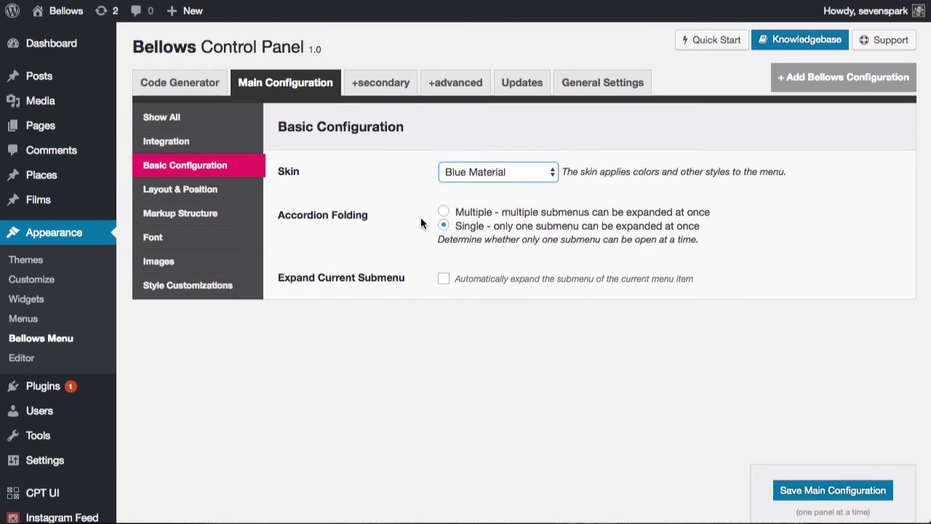
click(443, 212)
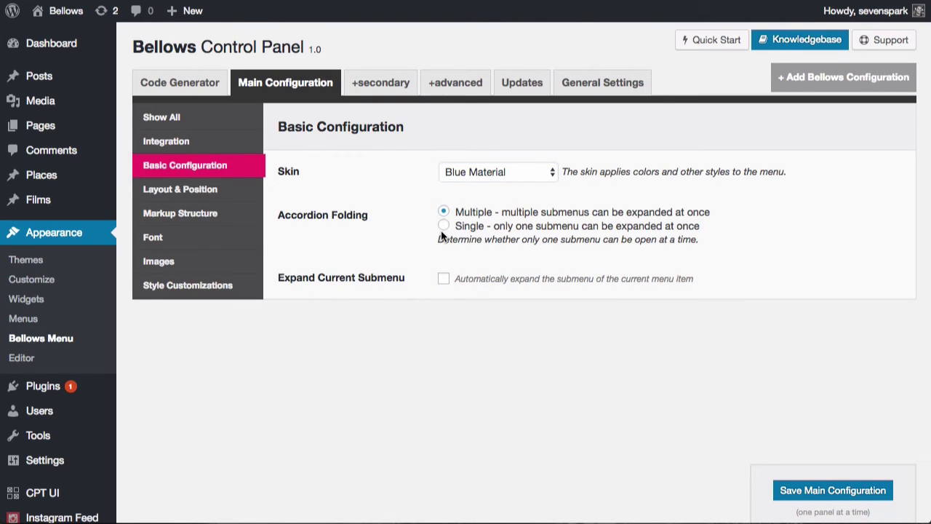
click(444, 279)
- Review the main configuration's layout, markup structure and style customization options, along with the plugin's general settings
click(221, 198)
click(219, 213)
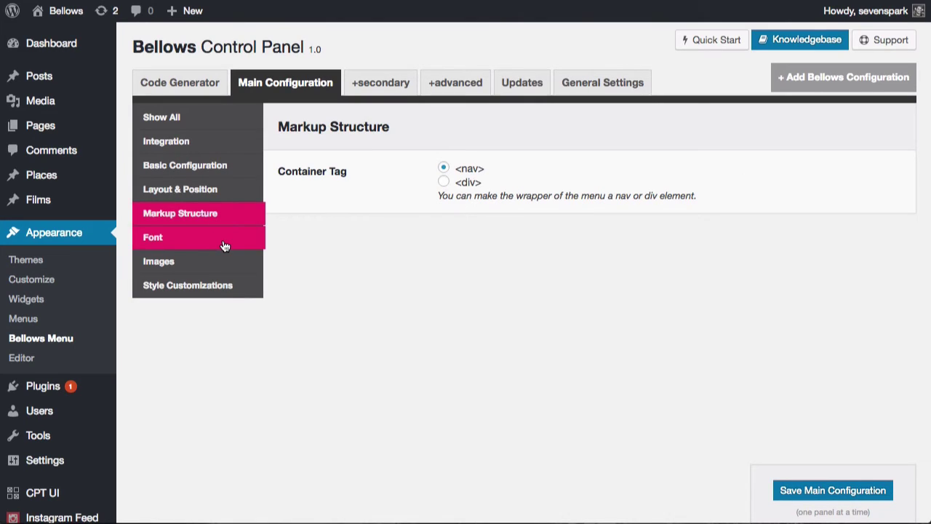
click(211, 286)
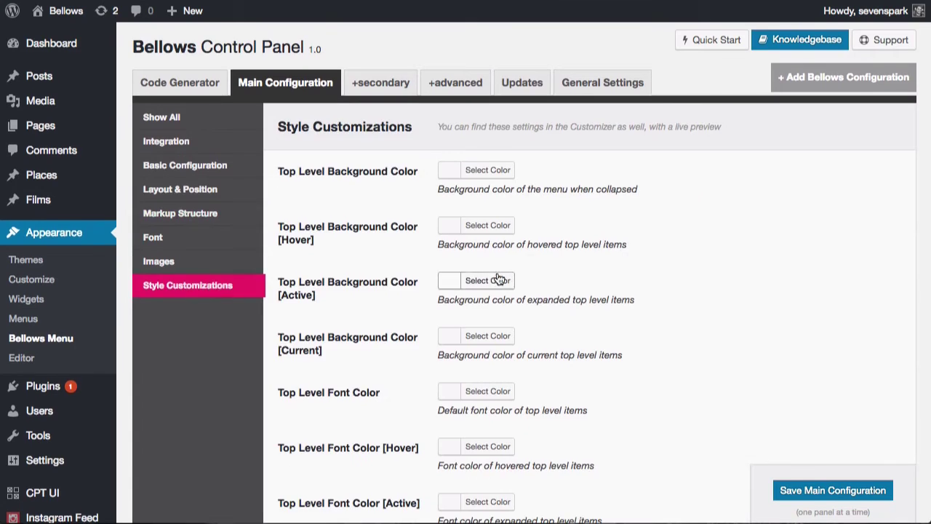
scroll(480, 281, down, 5)
scroll(499, 279, up, 7)
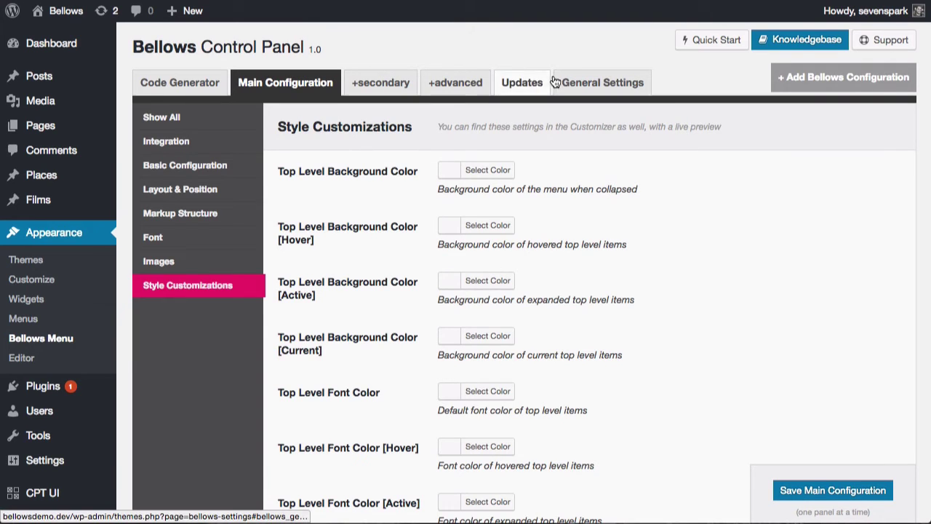
click(596, 84)
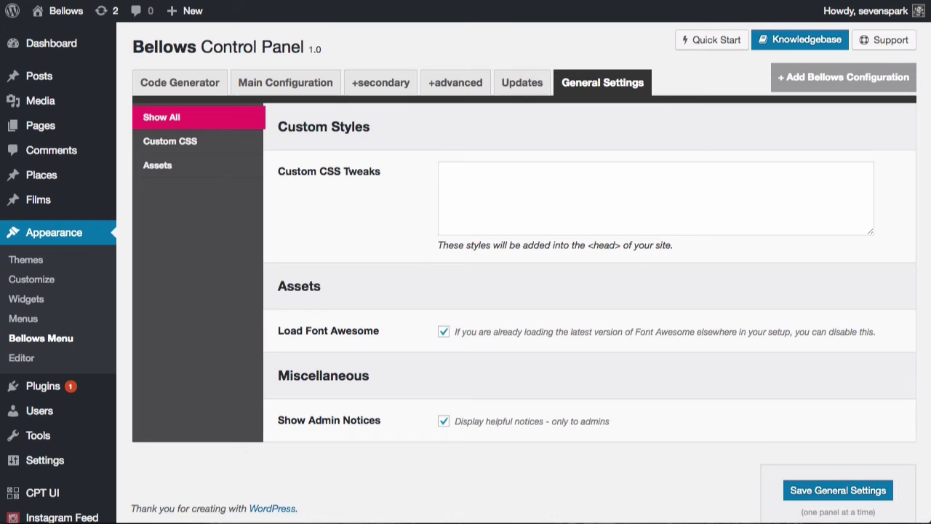
- Generate the main configuration's integration code for My Special Menu
click(295, 84)
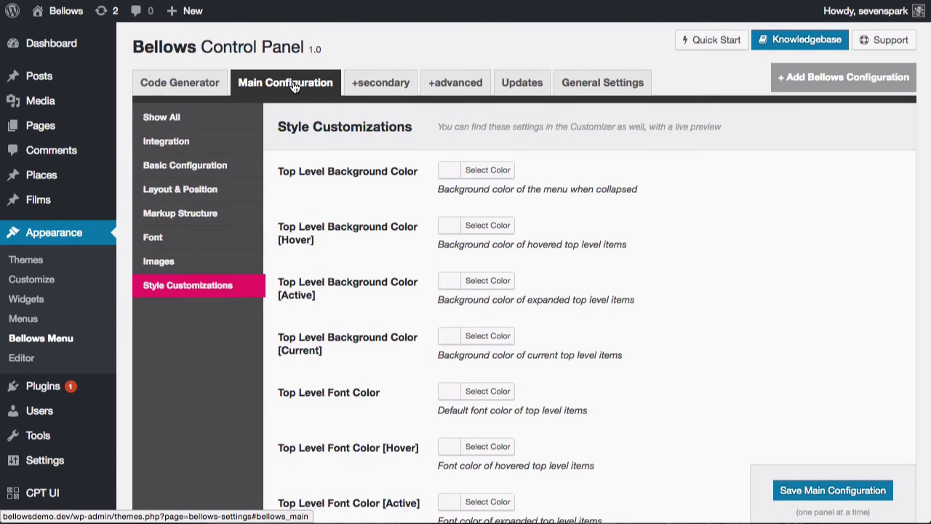
click(204, 150)
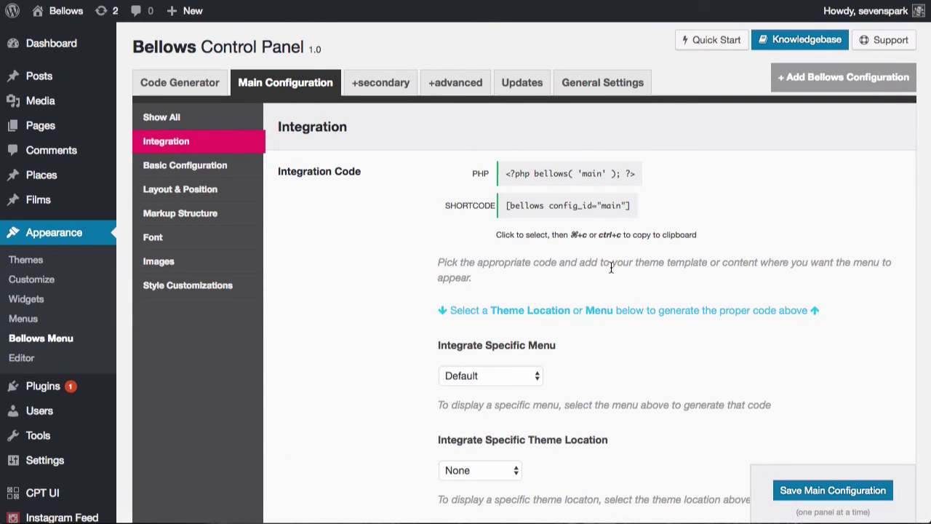
click(500, 376)
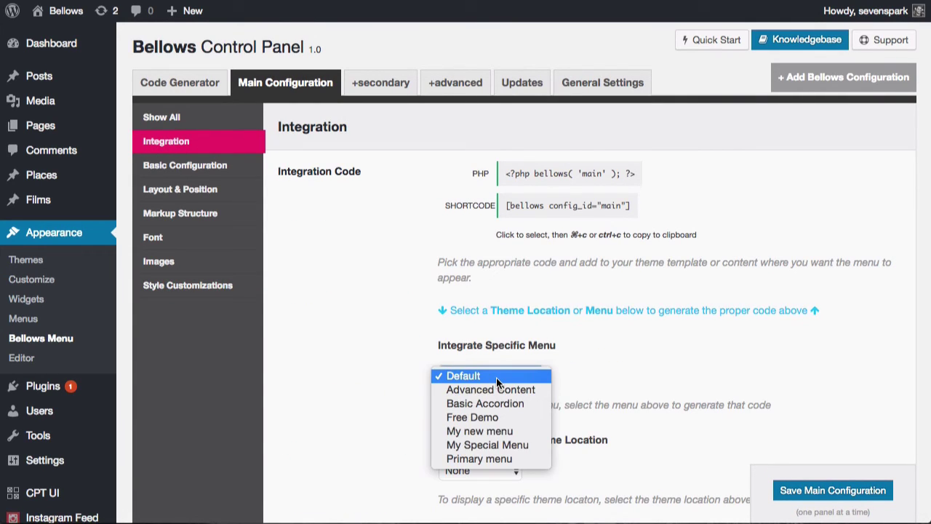
click(496, 443)
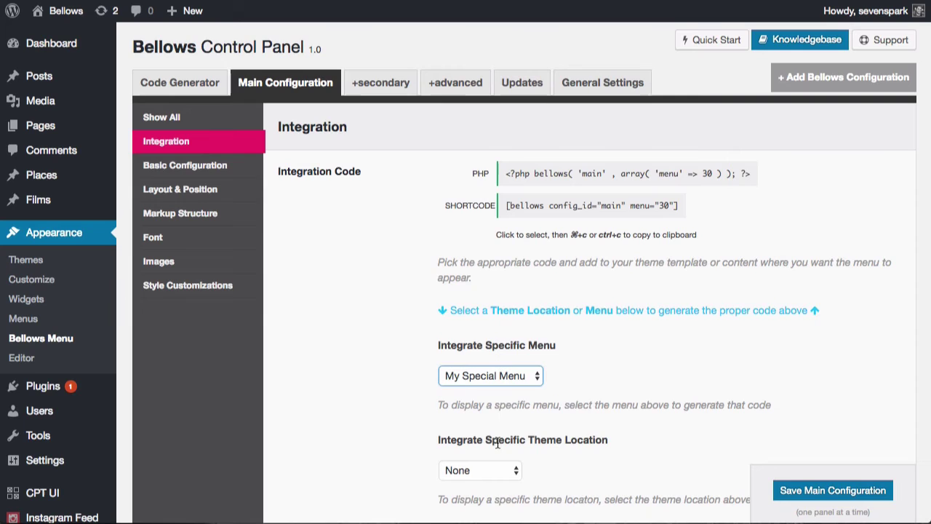
- Copy the generated shortcode [bellows config_id="main" menu="30"] and paste it on its own line inside the Quick Start Demo page's col-md-6 div
click(605, 209)
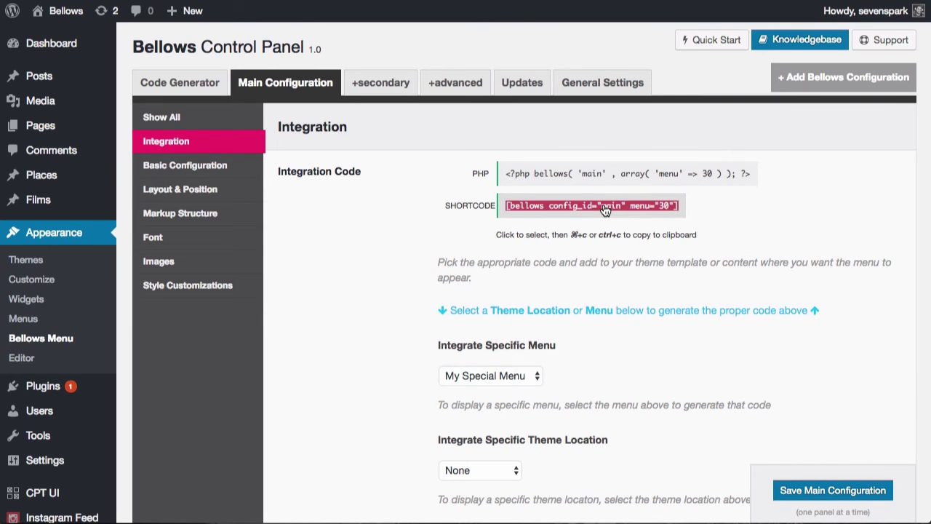
right_click(604, 209)
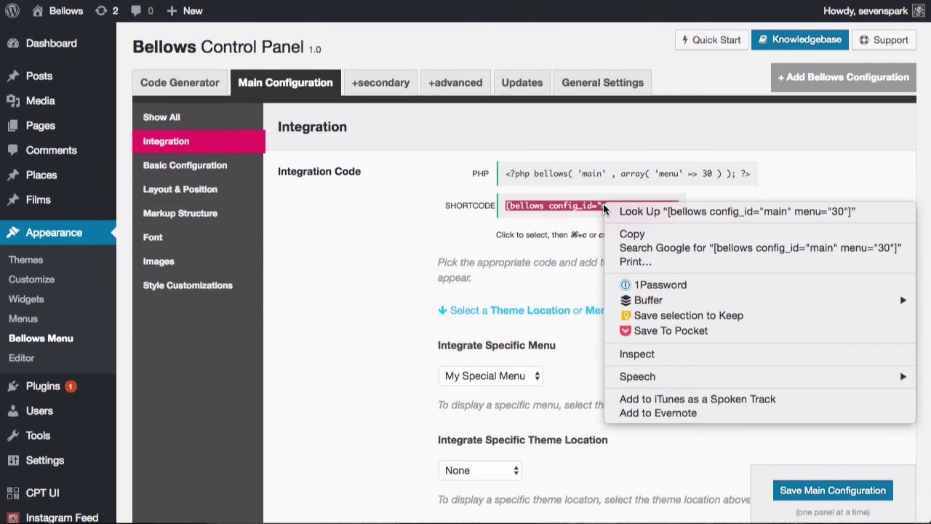
click(624, 233)
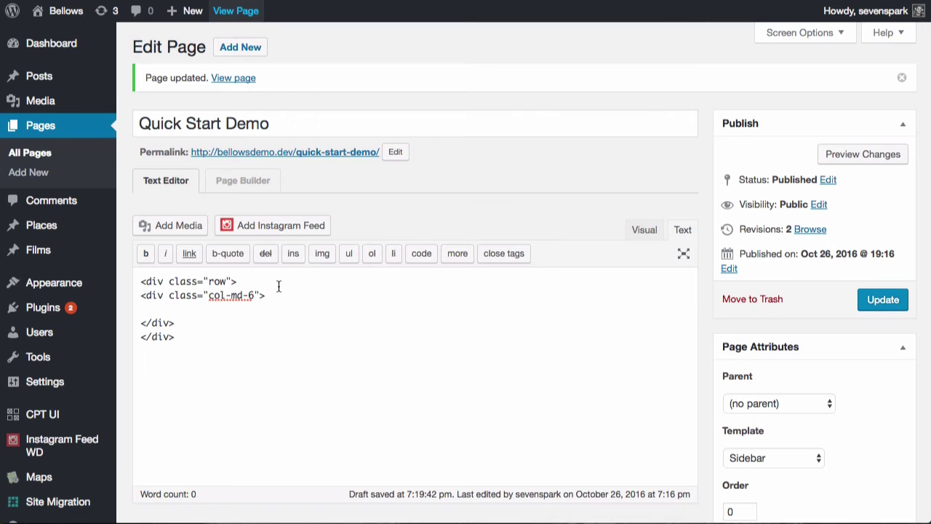
right_click(169, 306)
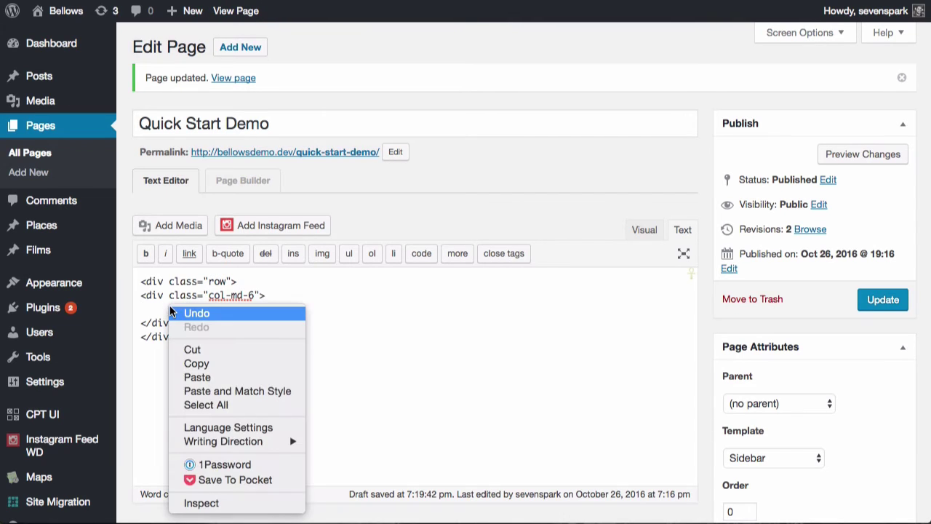
click(194, 378)
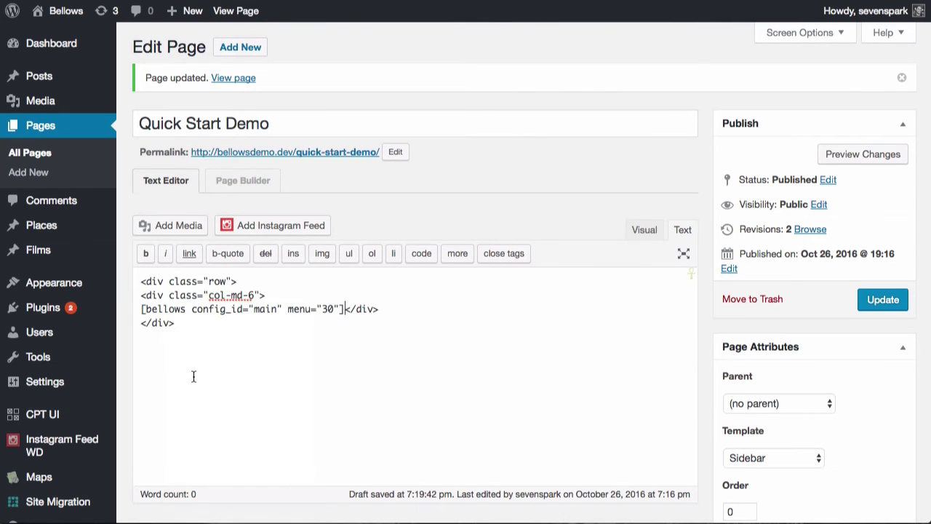
key(Return)
drag(209, 295, 254, 295)
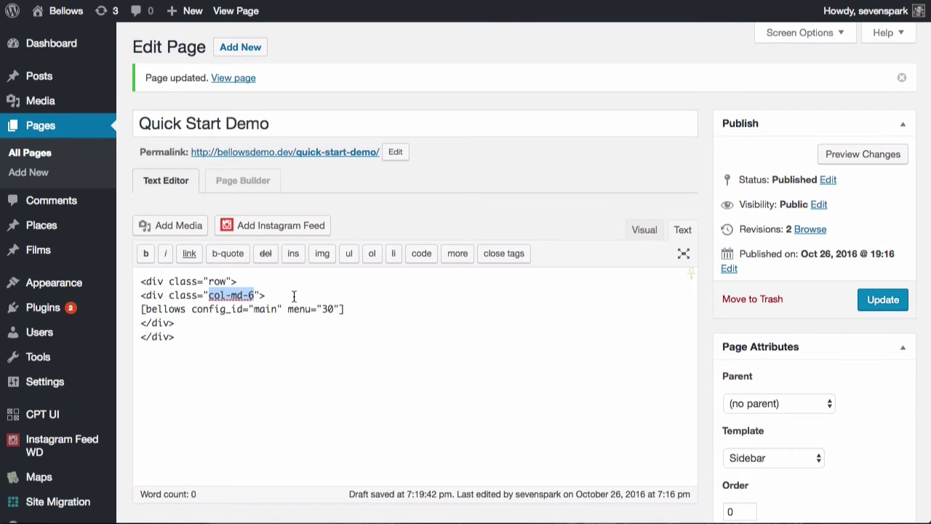
click(294, 295)
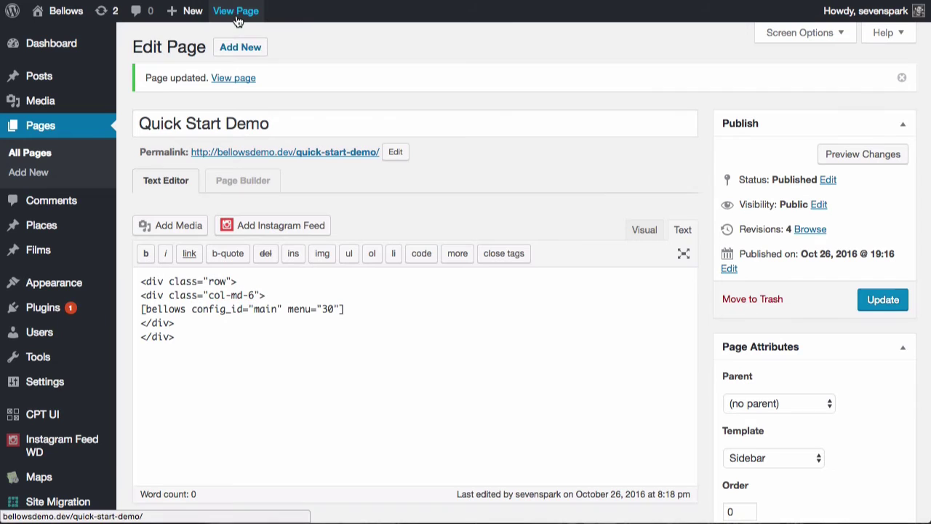
- View the published Quick Start Demo page and test expanding the accordion's Africa, Asia and Europe submenus
click(237, 12)
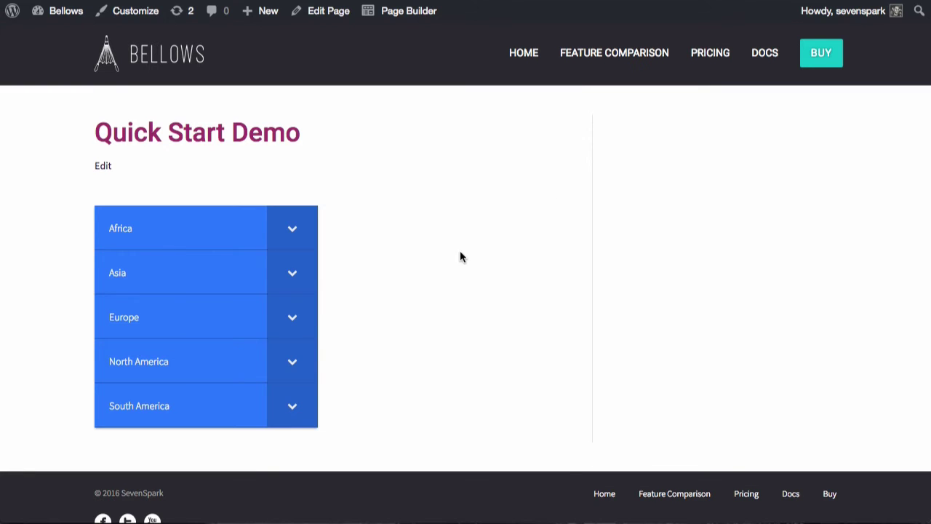
click(295, 230)
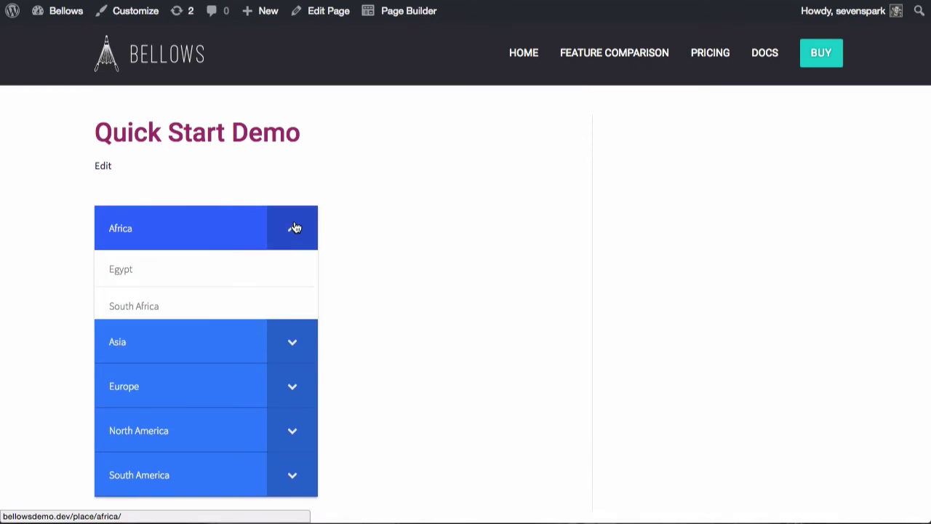
click(295, 383)
scroll(295, 411, down, 1)
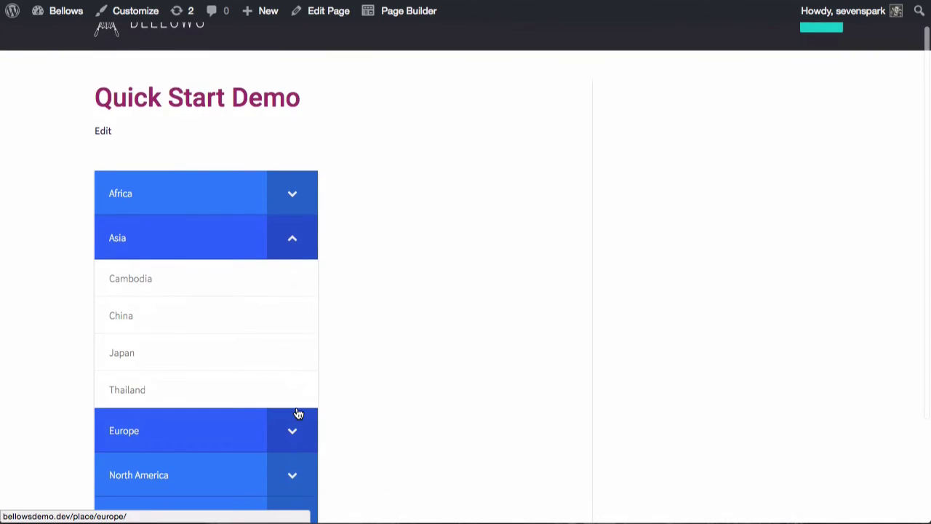
click(295, 426)
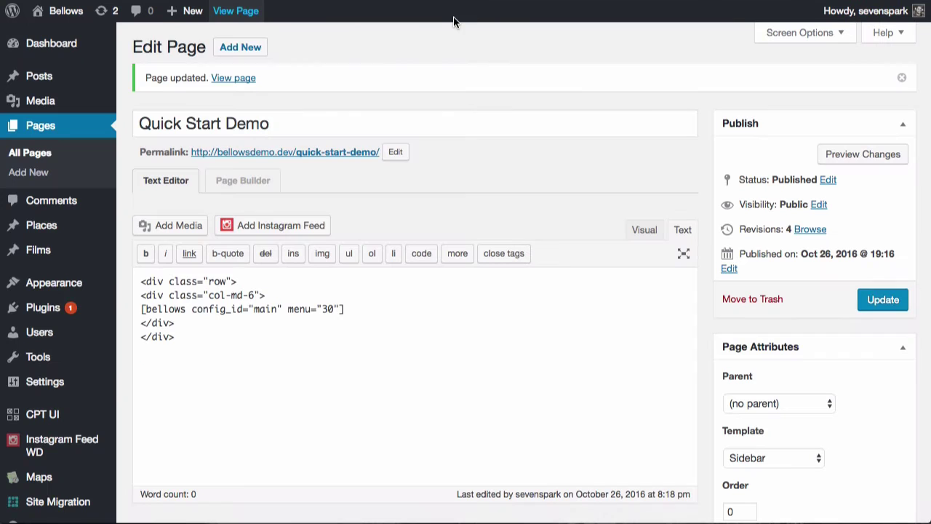
- Add a Bellows Accordion standard menu widget to the Primary Sidebar with the main configuration and My Special Menu, and save it
mouse_move(49, 285)
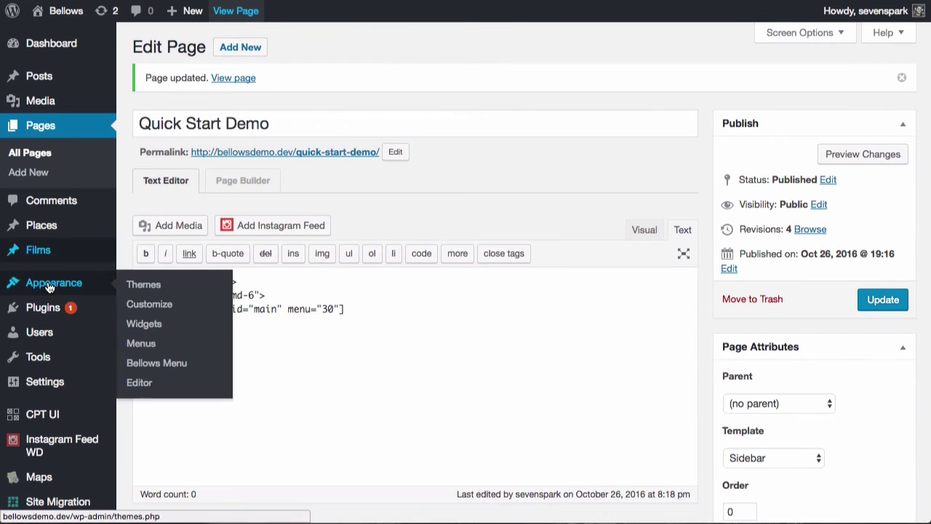
click(153, 327)
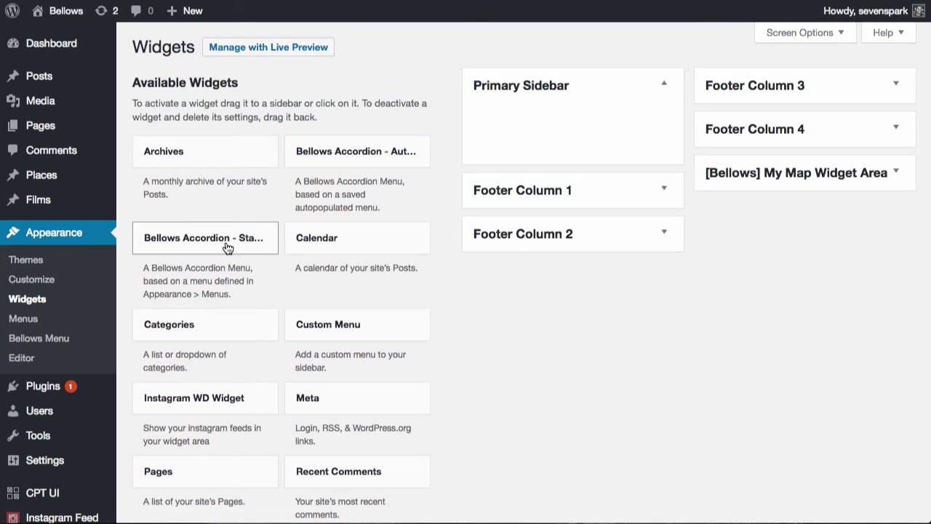
drag(228, 248, 584, 124)
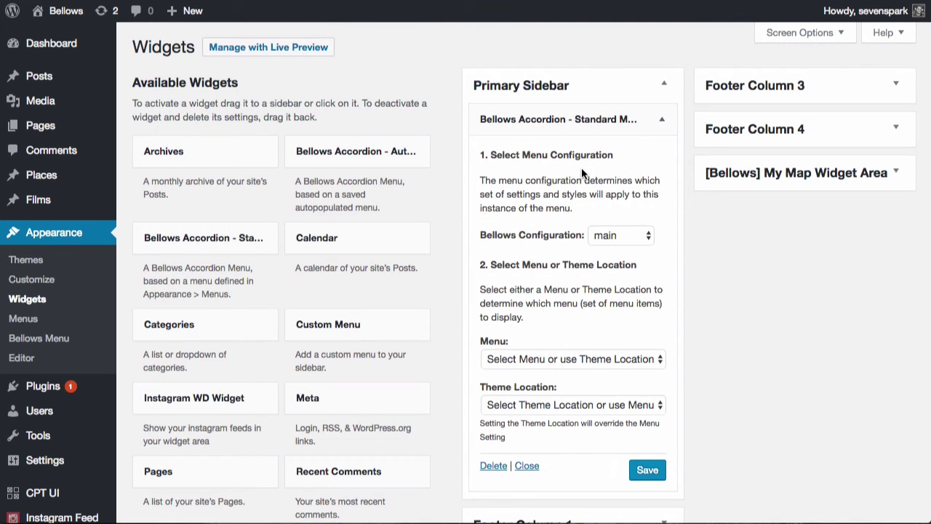
click(615, 237)
click(621, 237)
click(607, 358)
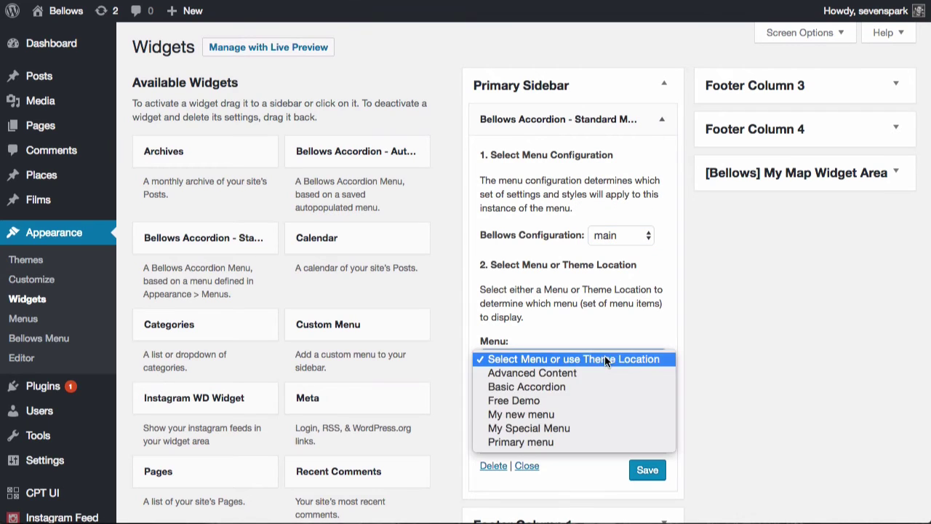
click(555, 427)
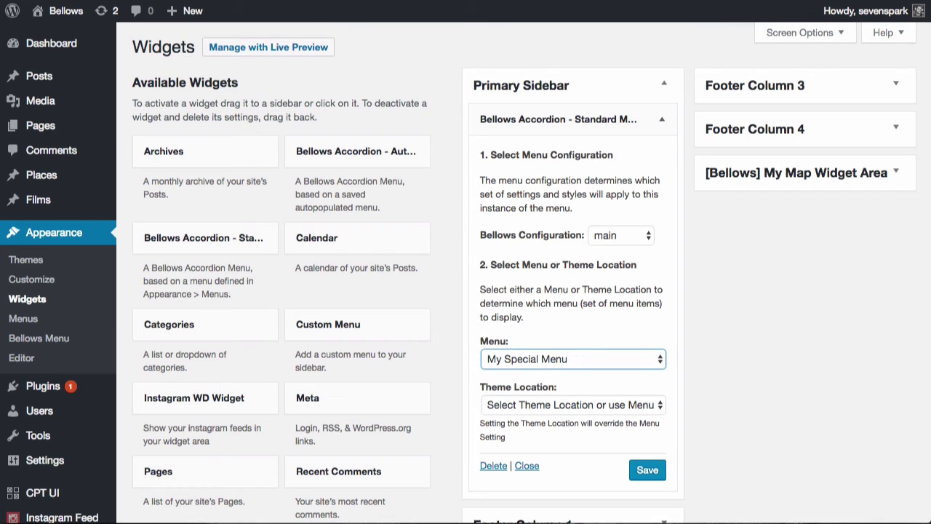
click(645, 470)
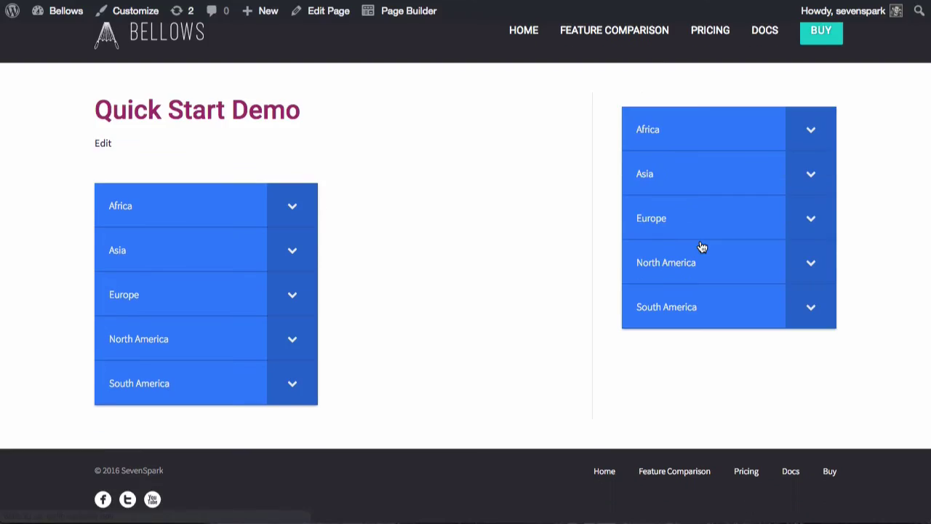
- Test expanding the Asia and Europe submenus of the accordion in the Quick Start Demo page's sidebar
click(813, 175)
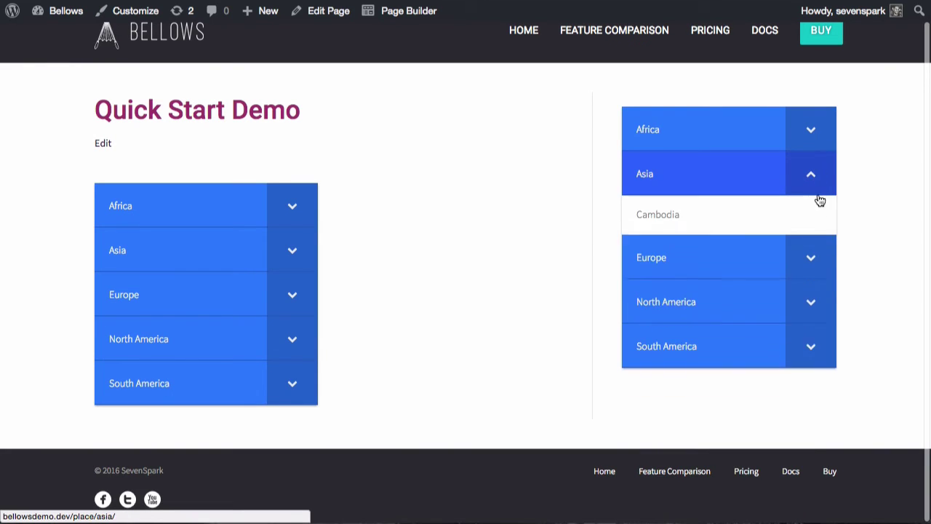
click(814, 354)
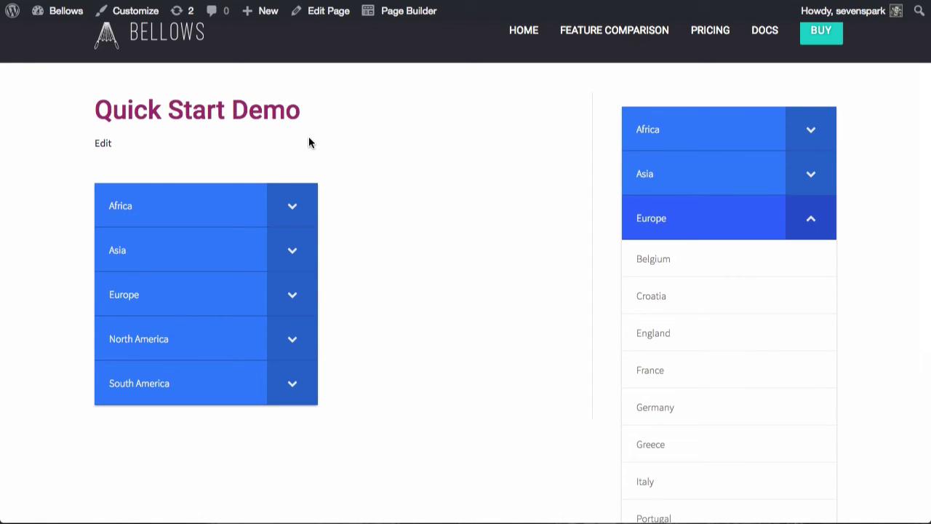
- In My Special Menu, set the Africa item's background color to #8224e3 in its Bellows settings and save the menu item
mouse_move(64, 15)
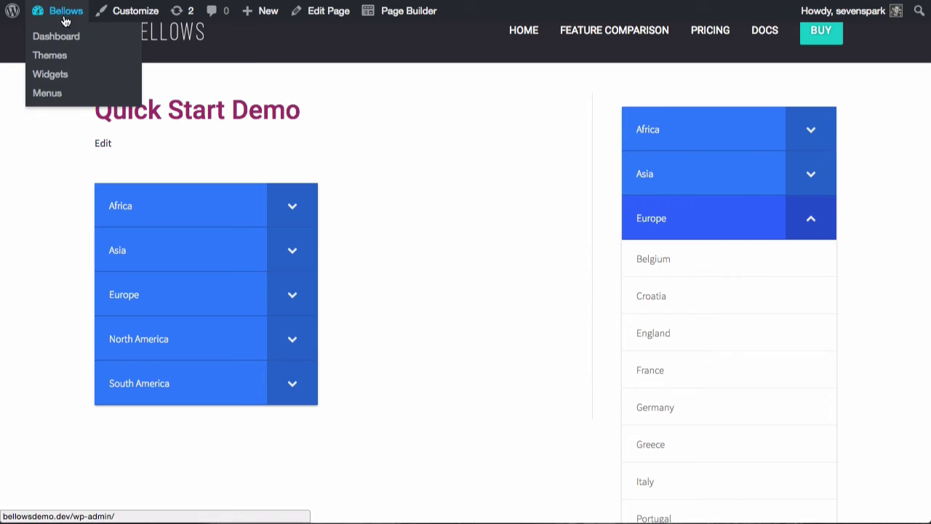
click(47, 93)
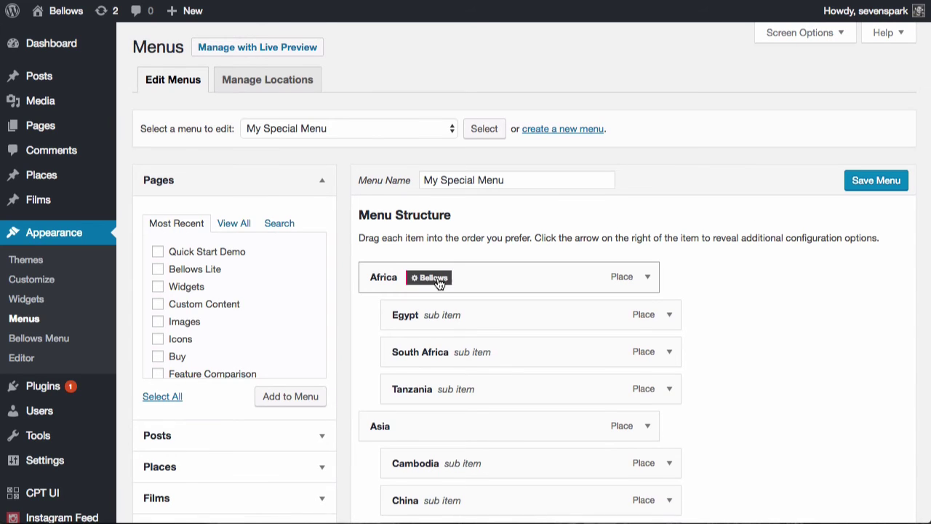
click(437, 277)
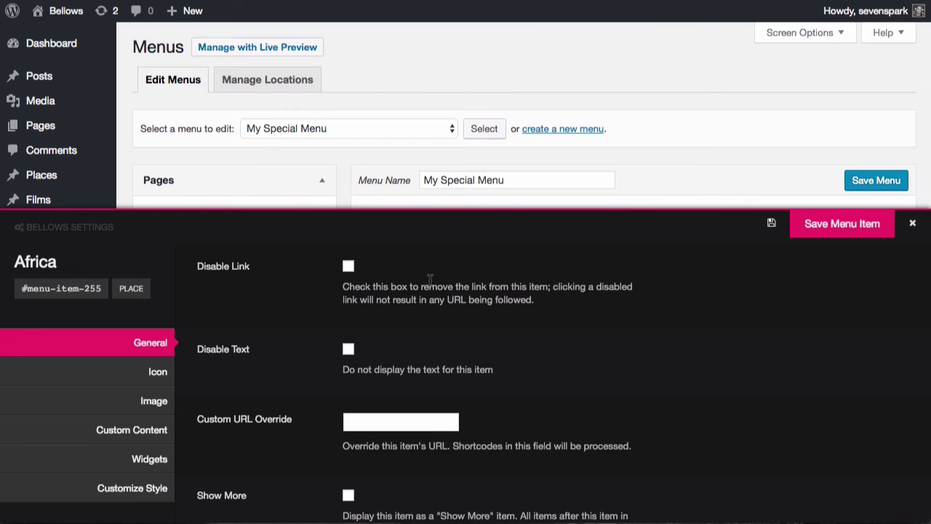
scroll(429, 326, down, 1)
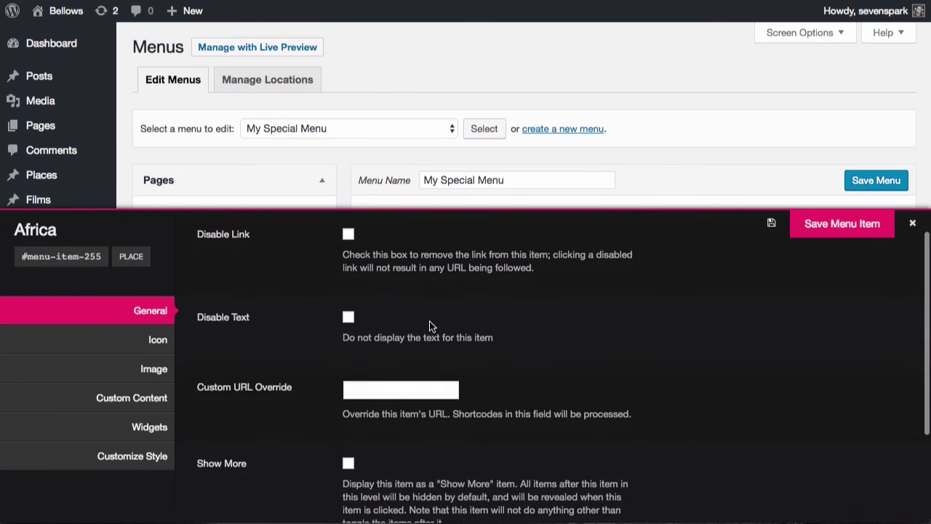
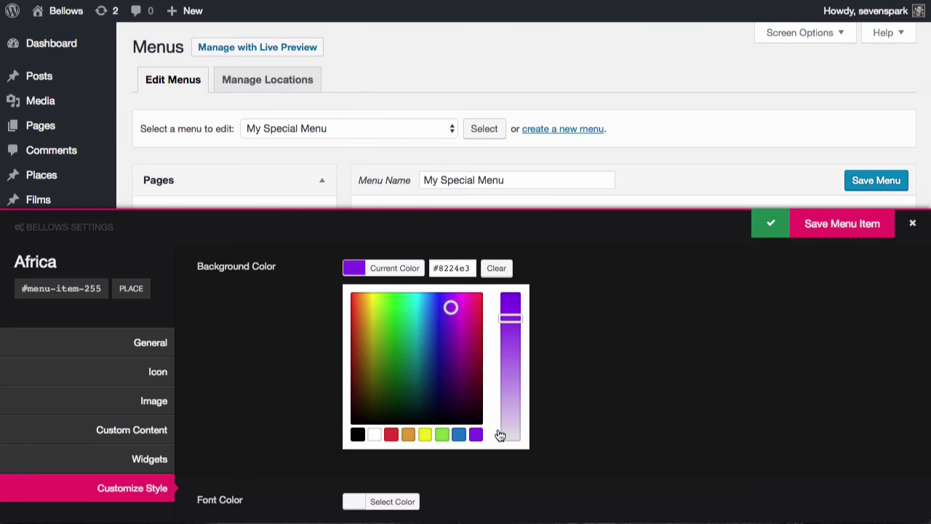
click(829, 233)
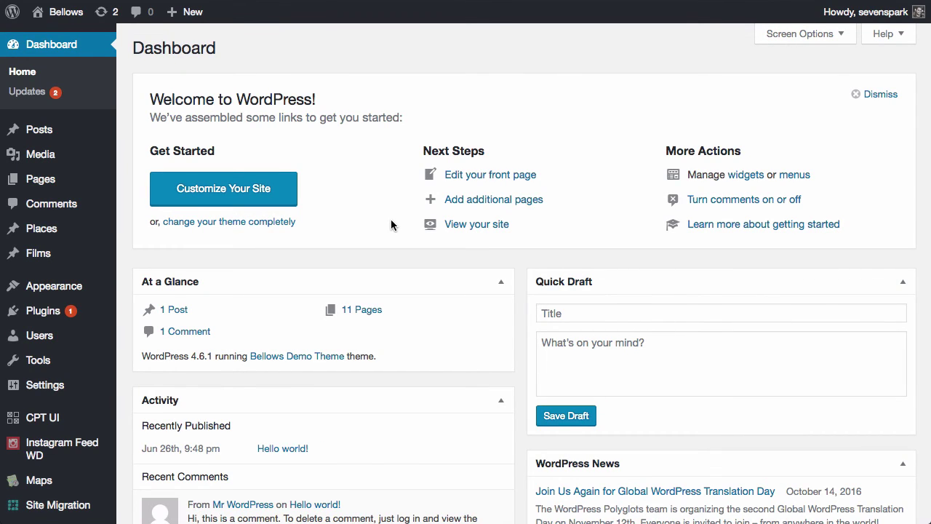
- In the theme Customizer, set the skin in the Bellows [main] general settings to Pink Material
mouse_move(64, 293)
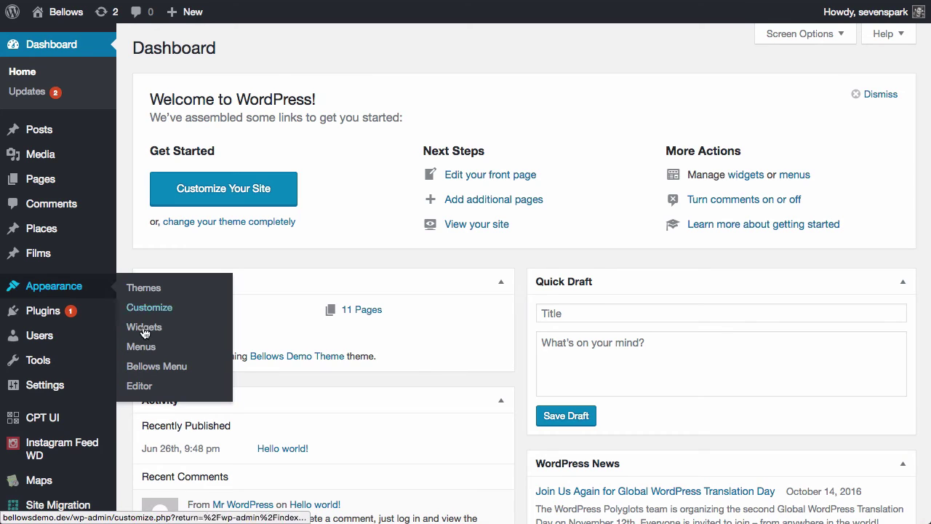
click(163, 313)
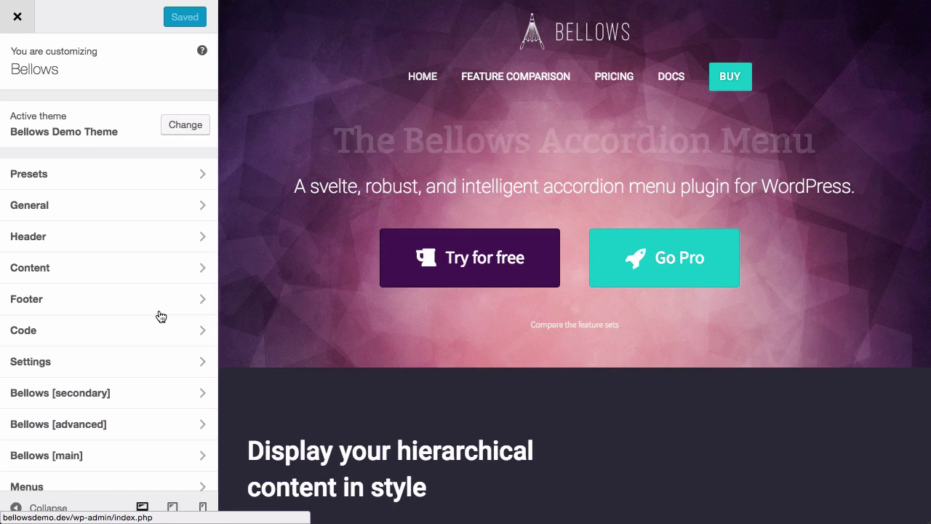
scroll(294, 251, down, 3)
scroll(295, 251, down, 2)
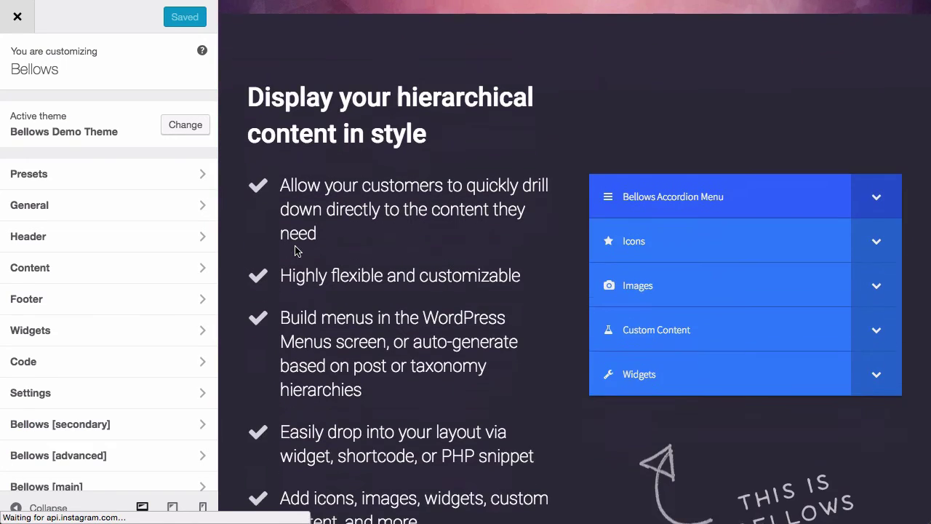
scroll(170, 431, down, 2)
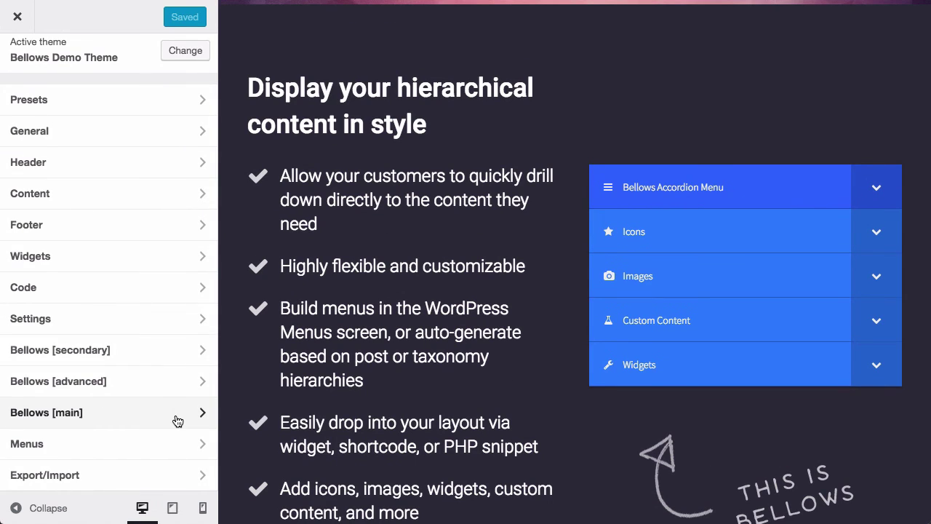
click(176, 418)
click(81, 114)
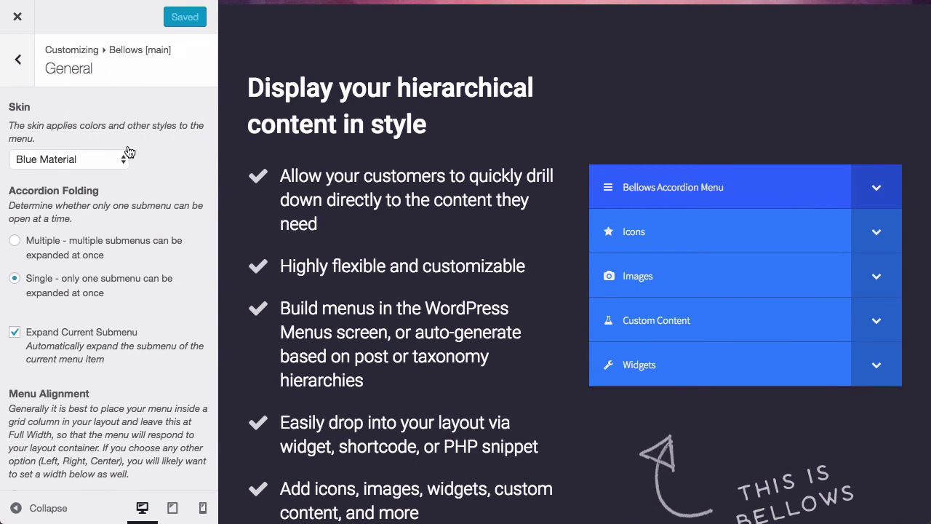
click(86, 165)
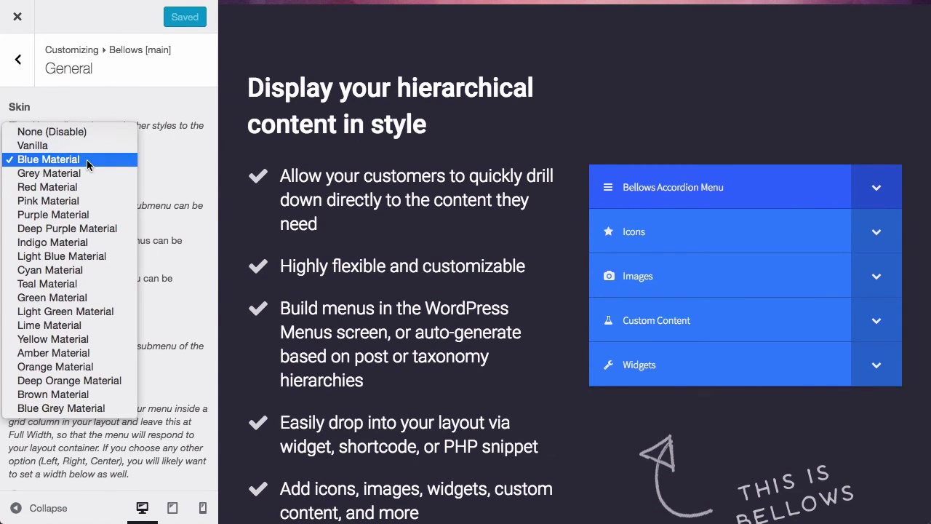
click(67, 202)
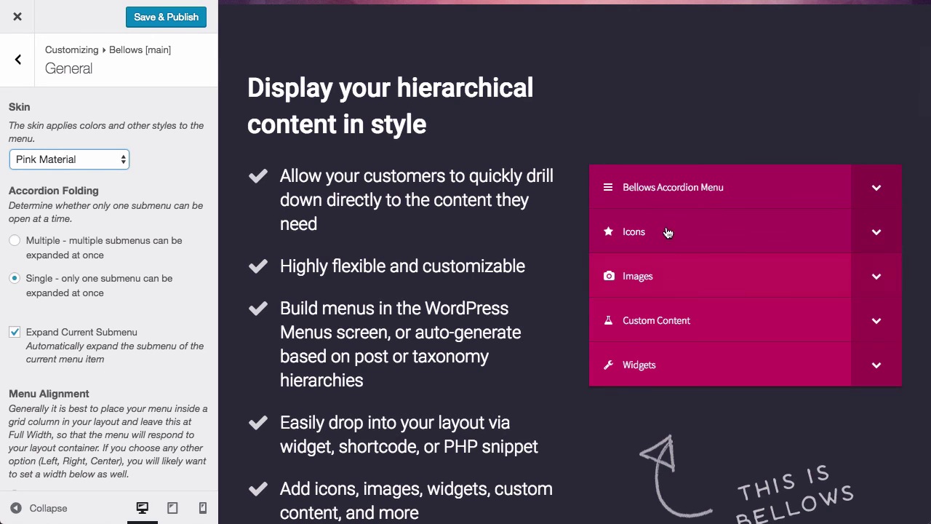
- Set Accordion Folding to Multiple and test how the preview menu's submenus expand before and after the change
click(866, 237)
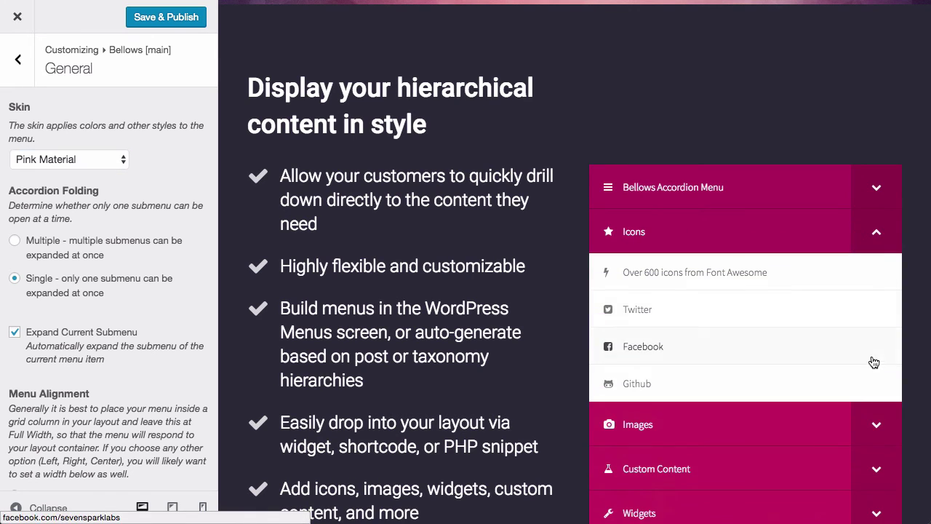
click(876, 426)
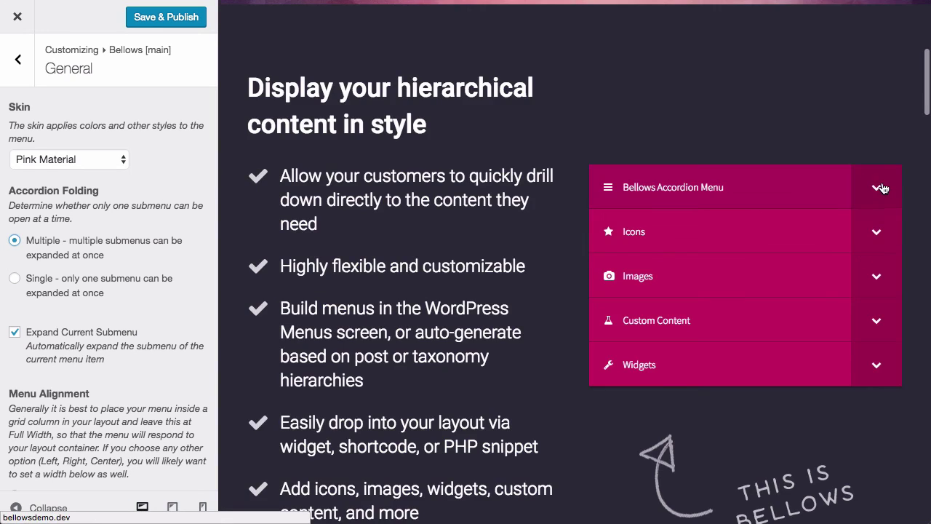
click(879, 187)
click(877, 474)
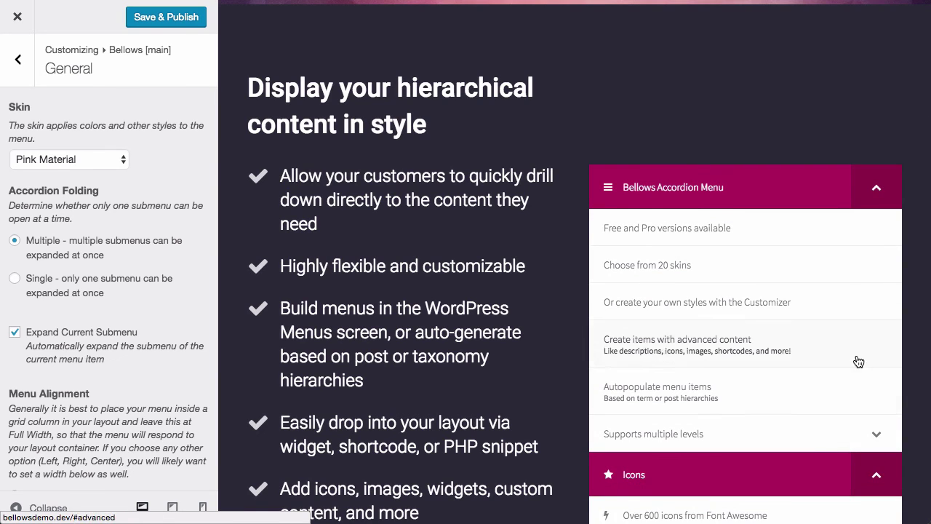
- In the Bellows [main] Top Level Styles, set the Top Level Background Color to green #81d742
scroll(856, 355, down, 3)
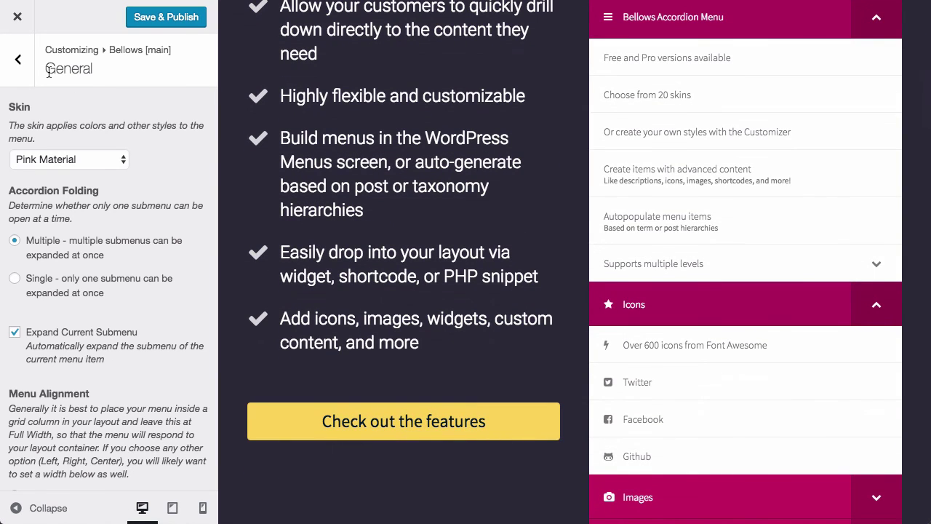
click(17, 60)
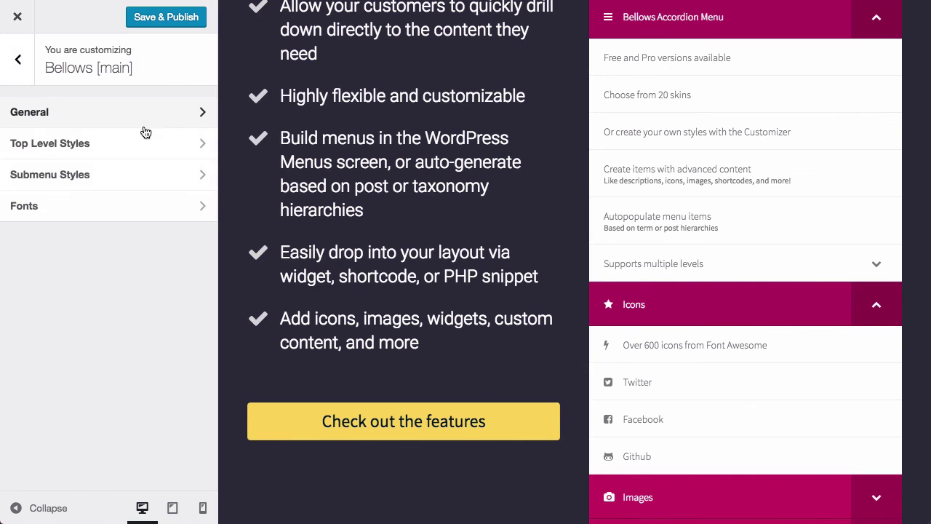
click(128, 144)
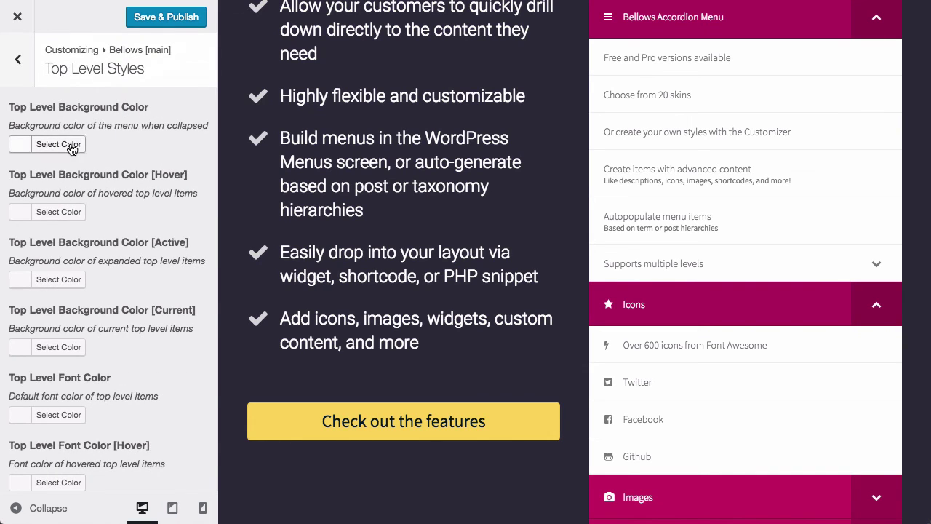
click(71, 148)
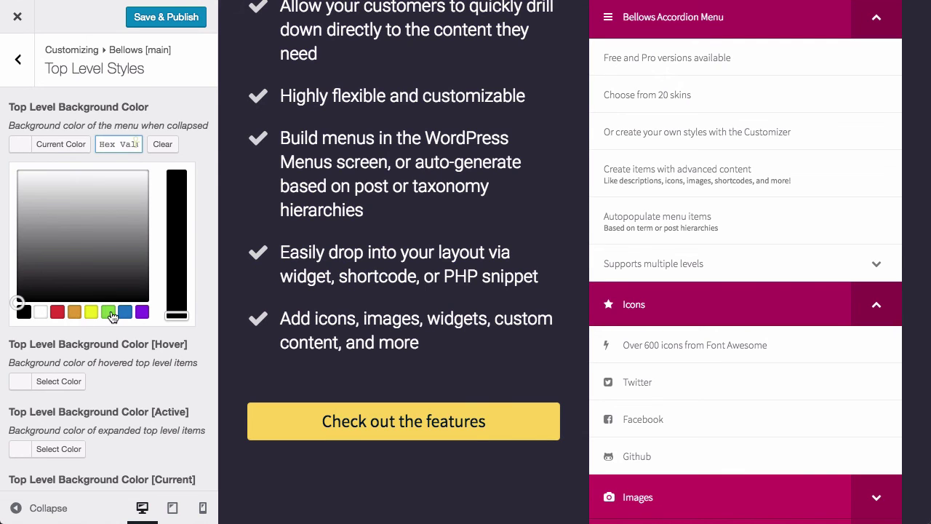
click(109, 312)
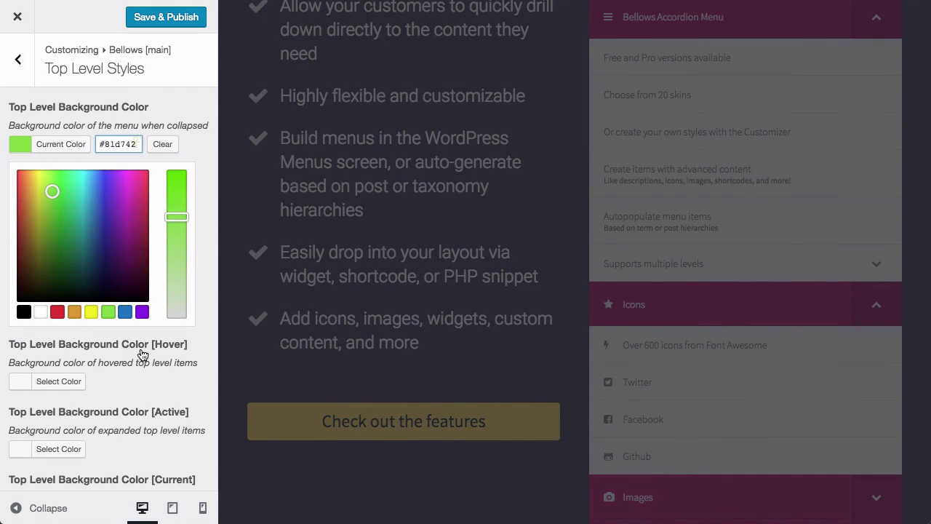
- Set the Top Level Background Color [Current] to yellow #eeee22
scroll(114, 350, down, 3)
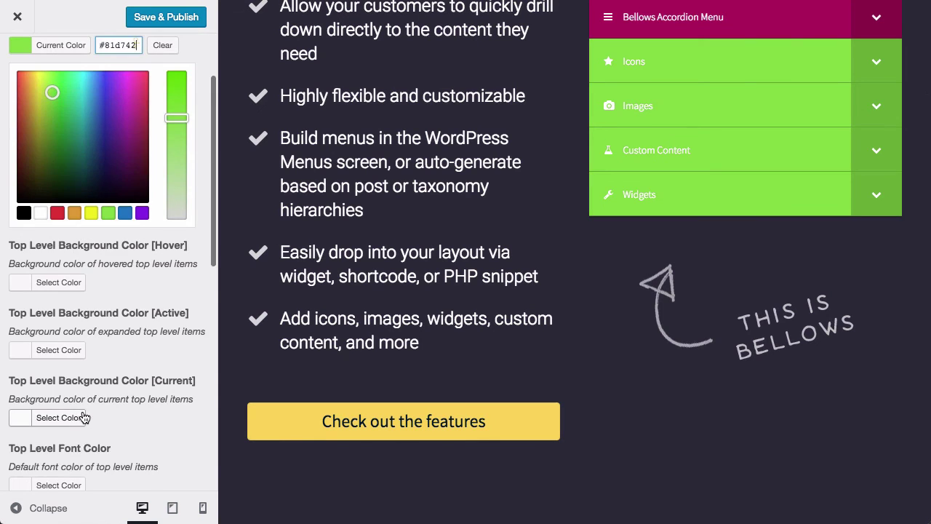
click(73, 417)
click(95, 418)
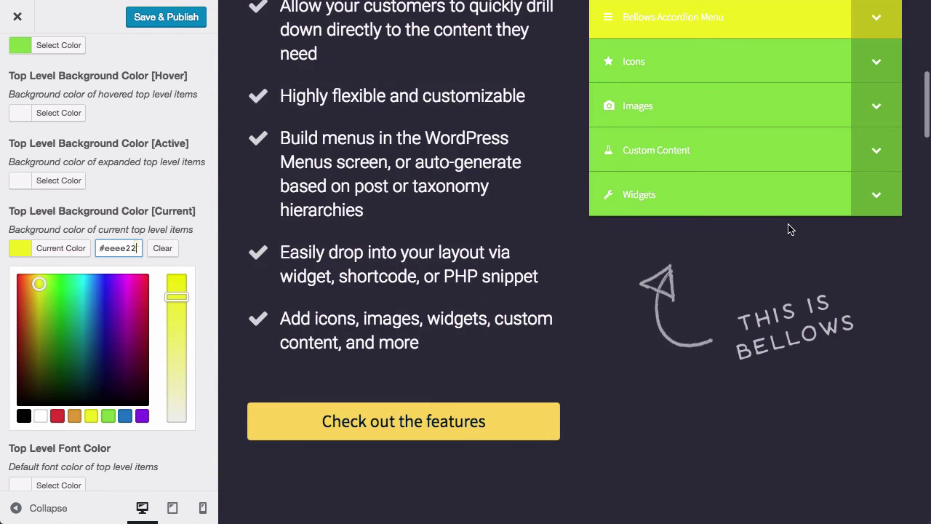
- In Submenu Styles, set the Submenu Background to #000000 and expand the Bellows Accordion Menu item in the preview
scroll(21, 72, up, 3)
click(24, 73)
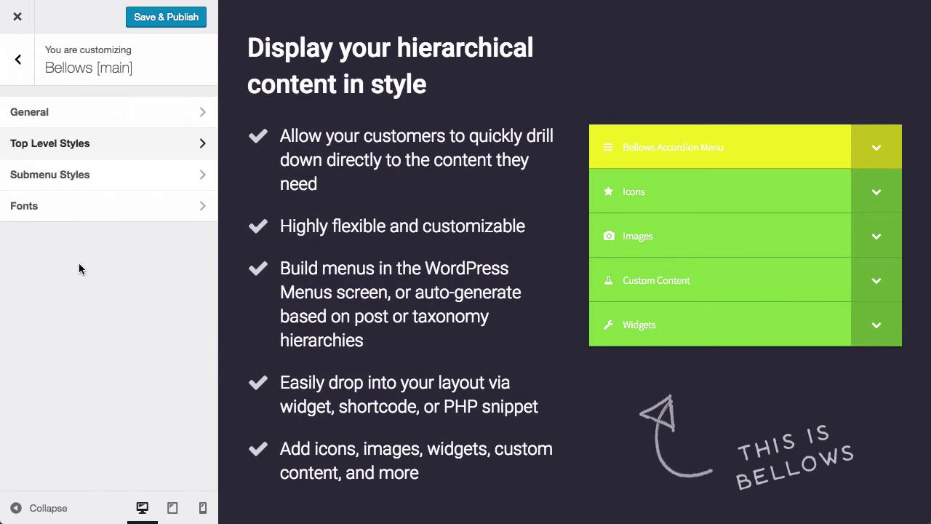
click(121, 178)
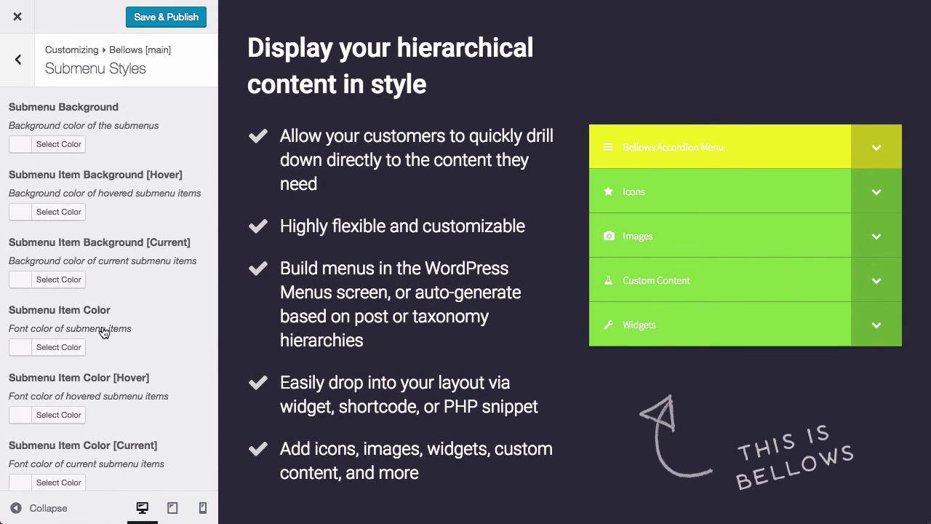
click(58, 144)
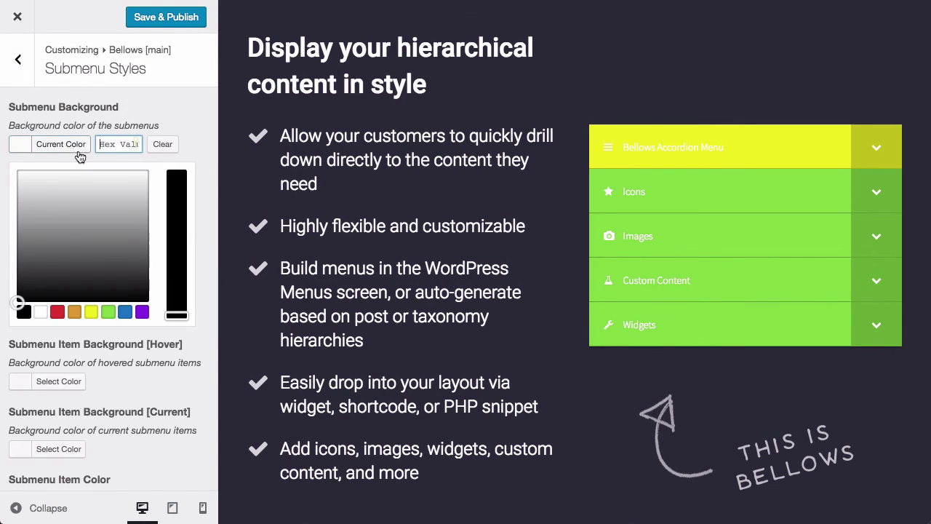
click(24, 313)
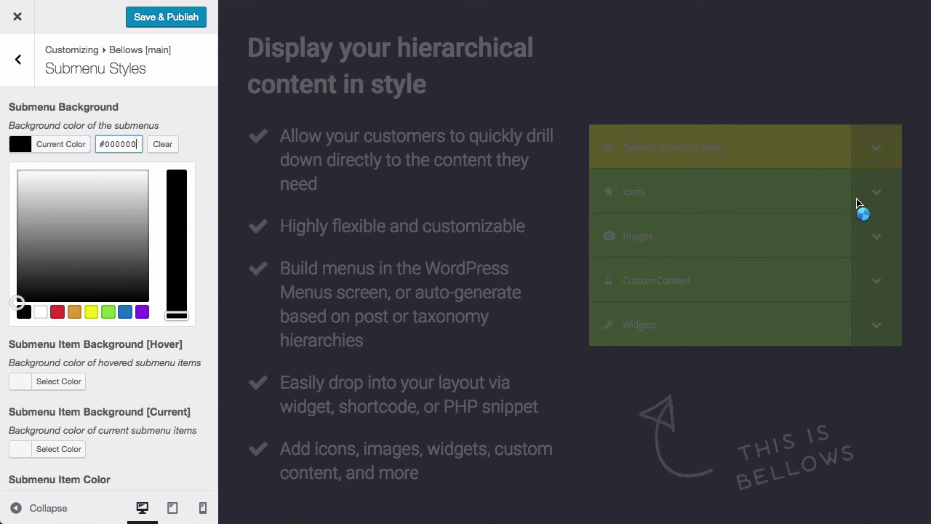
click(878, 157)
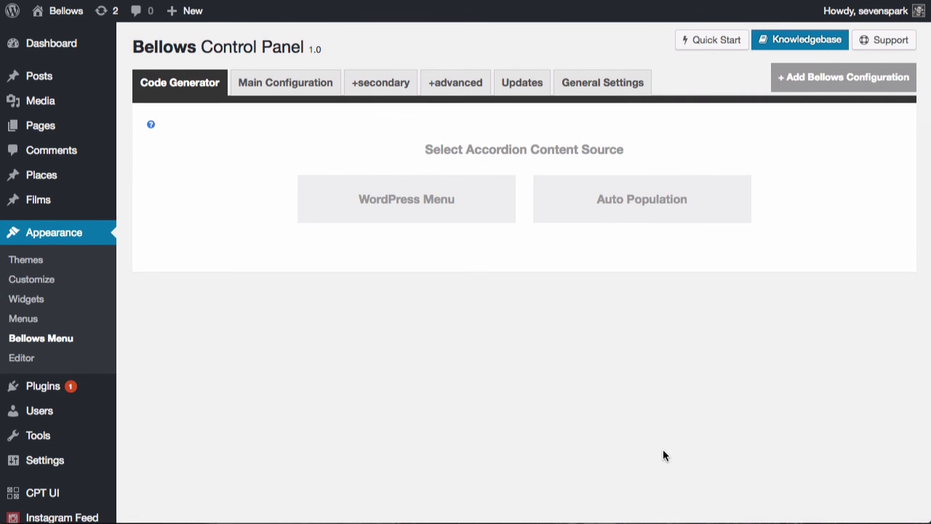
- In the Bellows Code Generator, choose Auto Population of Posts as the content source and select the Places post type
click(654, 215)
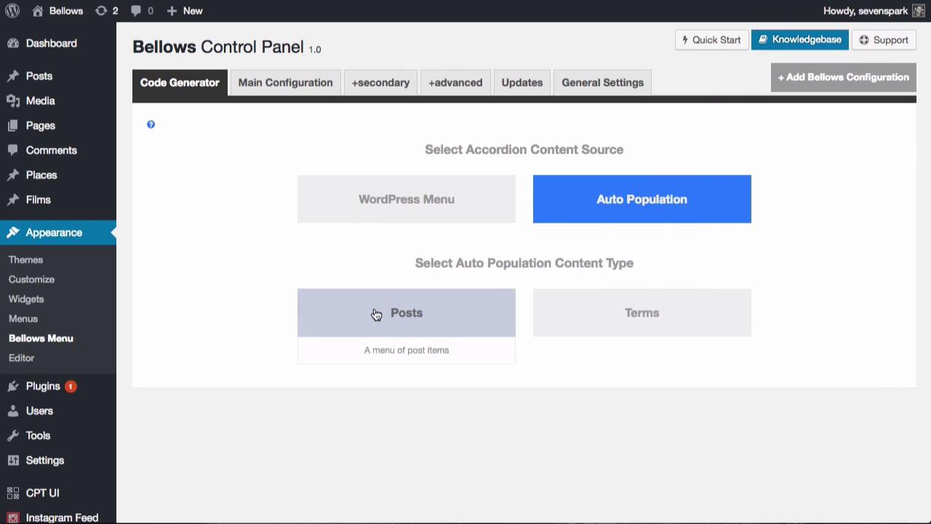
click(376, 313)
scroll(374, 313, down, 5)
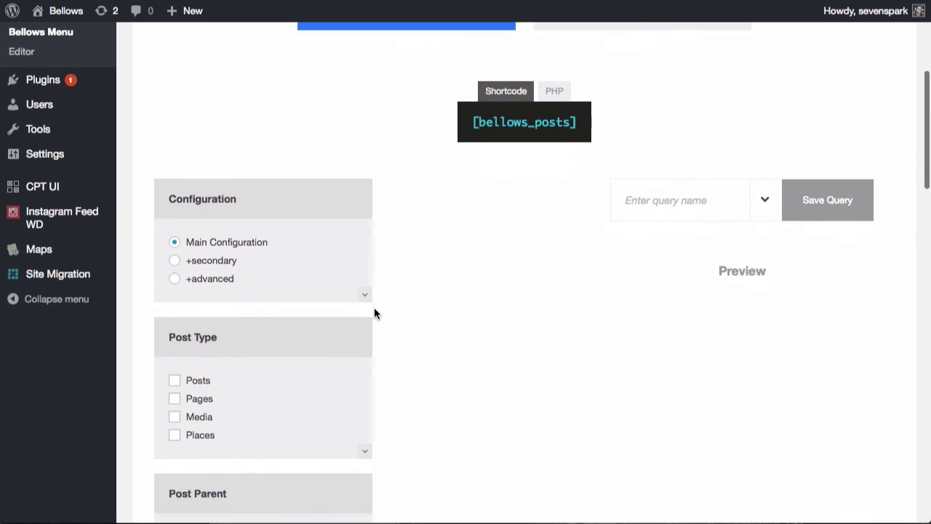
click(201, 431)
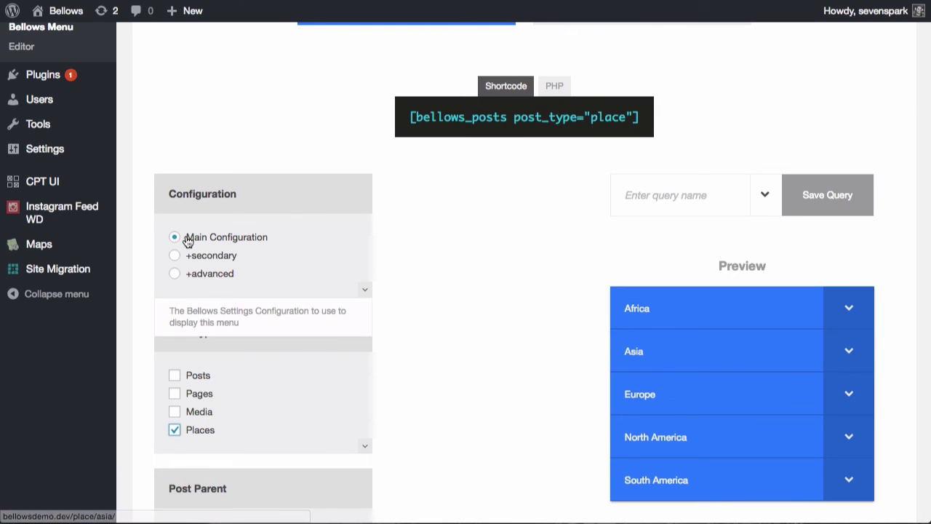
- Apply the +secondary configuration to the Places menu and expand Asia and Africa in its preview
click(203, 260)
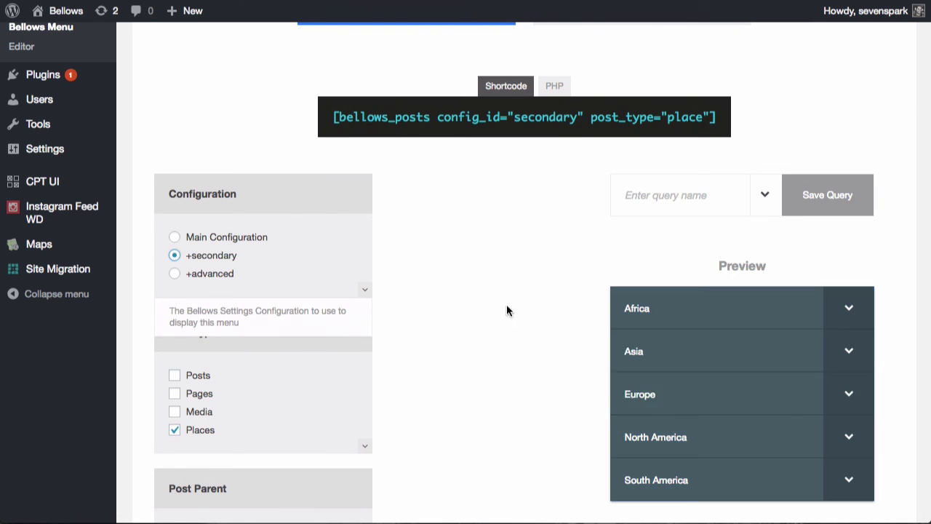
click(851, 360)
click(848, 312)
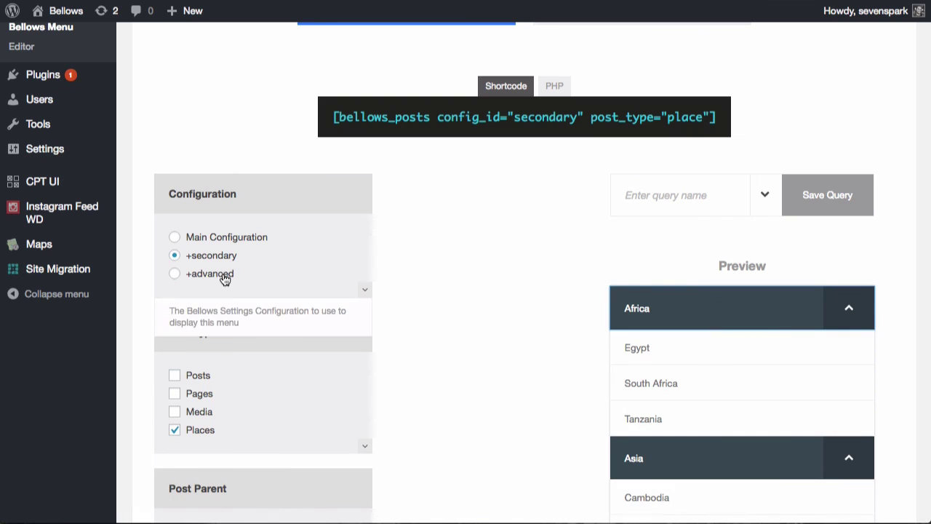
- Switch the Places menu to the +advanced configuration and expand Africa in the preview
click(227, 274)
click(851, 309)
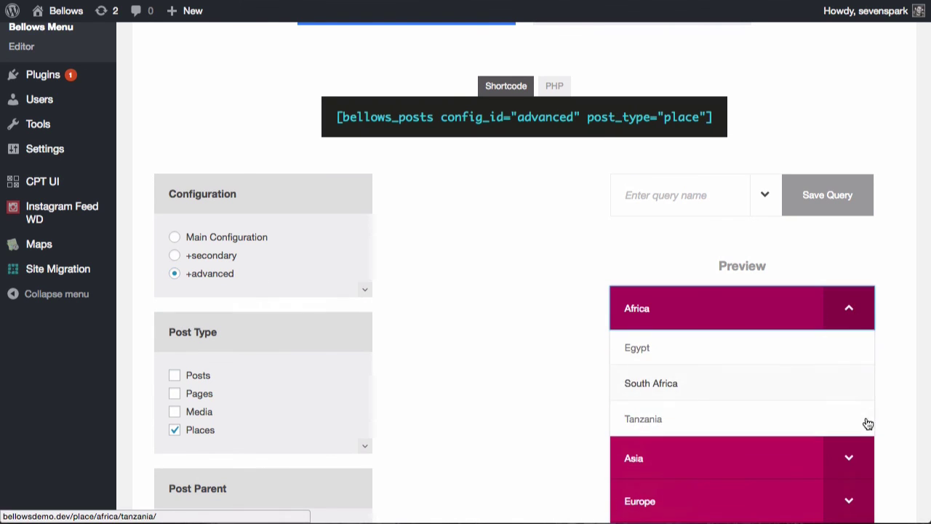